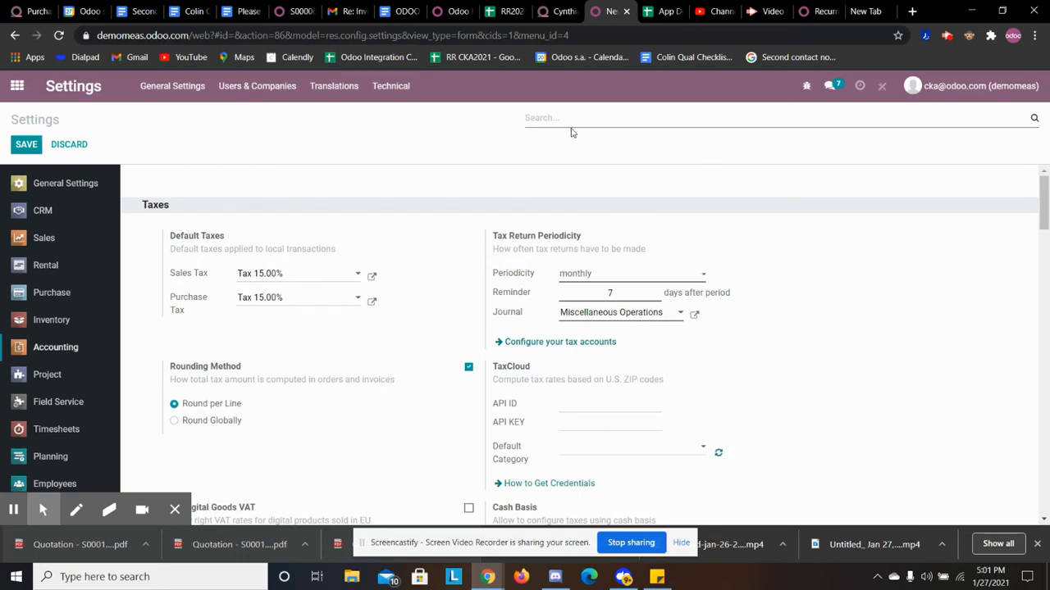
# - Search the settings for "curr" and review the main currency and multi-currency options under Accounting
pyautogui.write('cur')
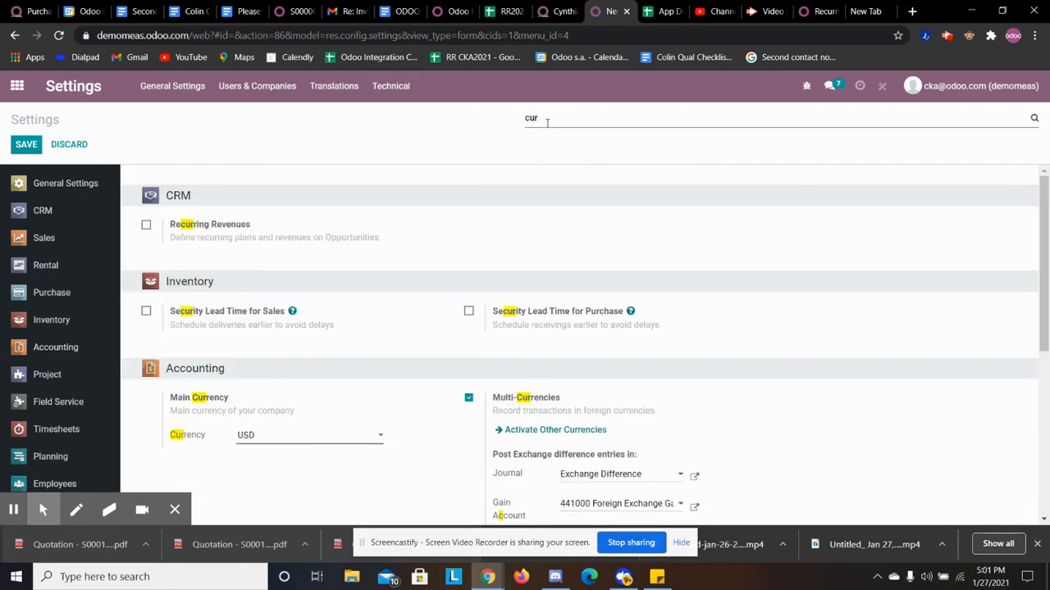
pyautogui.write('r')
pyautogui.scroll(-2, 361, 337)
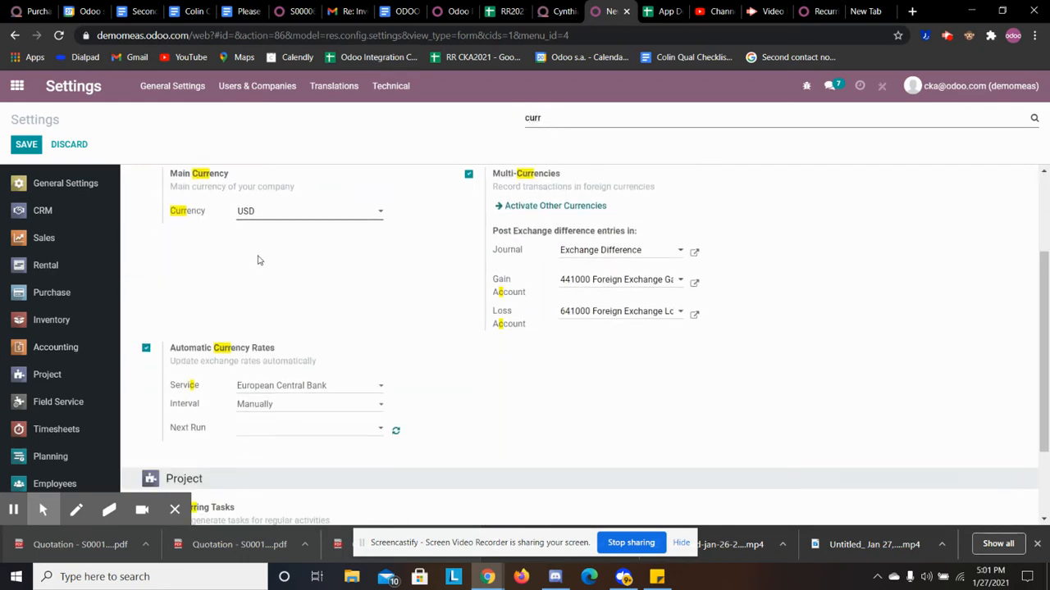
pyautogui.scroll(1, 258, 262)
pyautogui.doubleClick(173, 213)
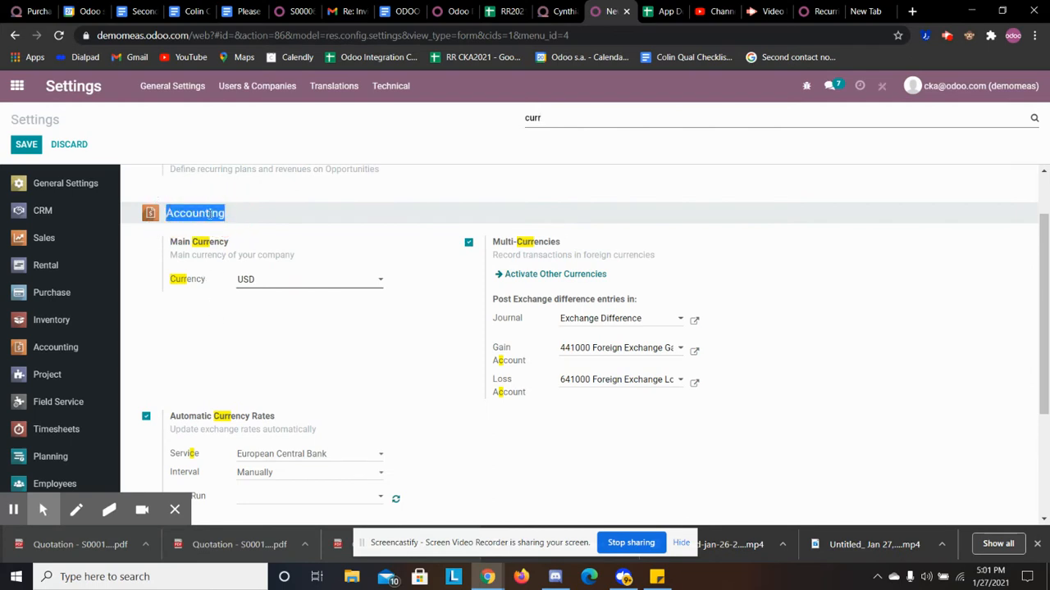
pyautogui.moveTo(176, 245); pyautogui.dragTo(348, 280)
pyautogui.click(492, 408)
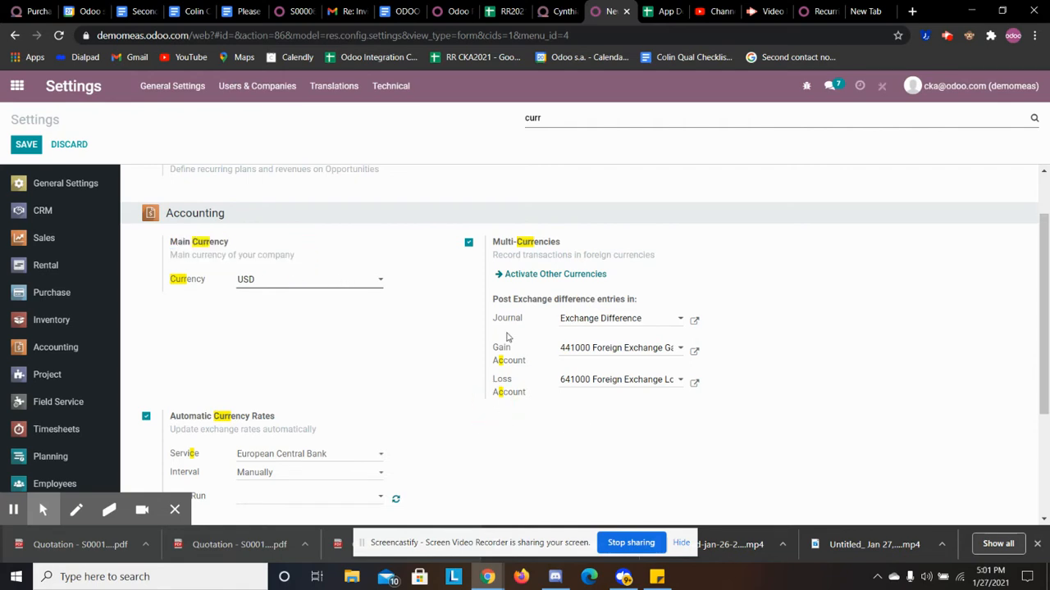
# - Set the automatic currency rates service to Bank Of Canada with a Daily interval, and check the next run date
pyautogui.scroll(-1, 359, 469)
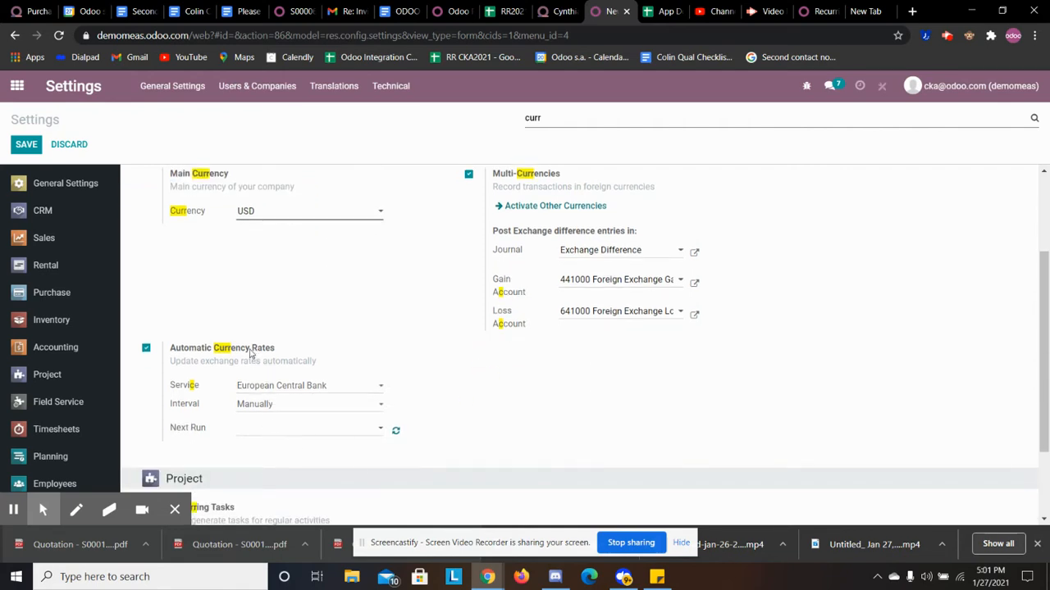
pyautogui.click(303, 387)
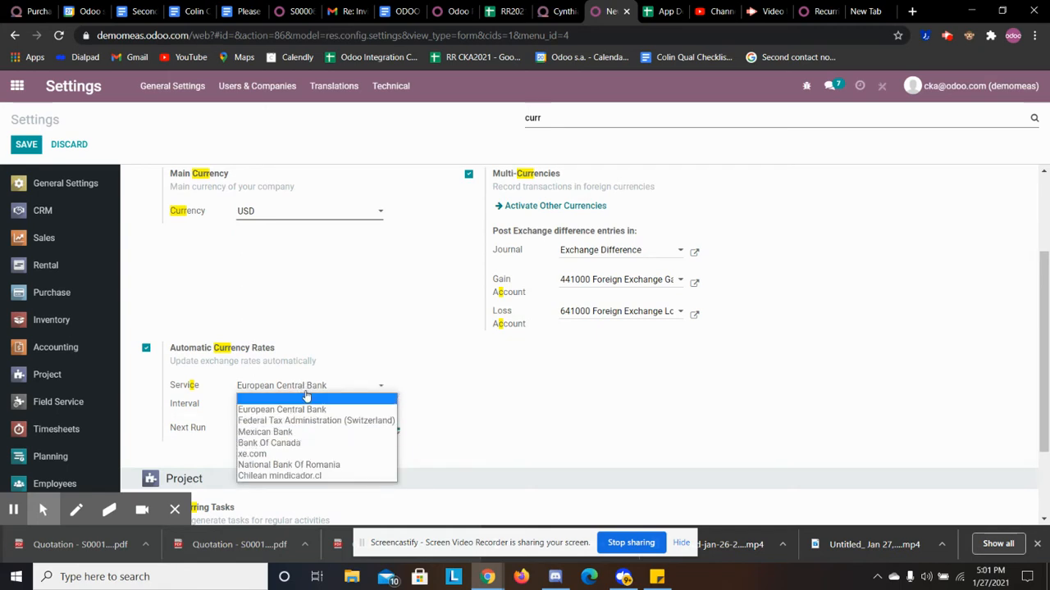
pyautogui.click(302, 443)
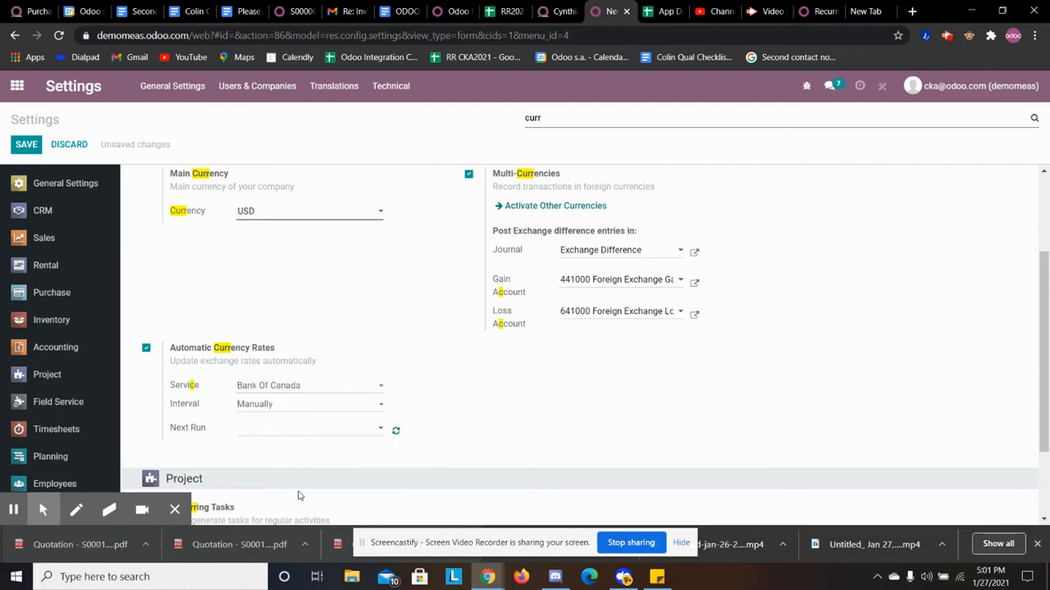
pyautogui.click(290, 410)
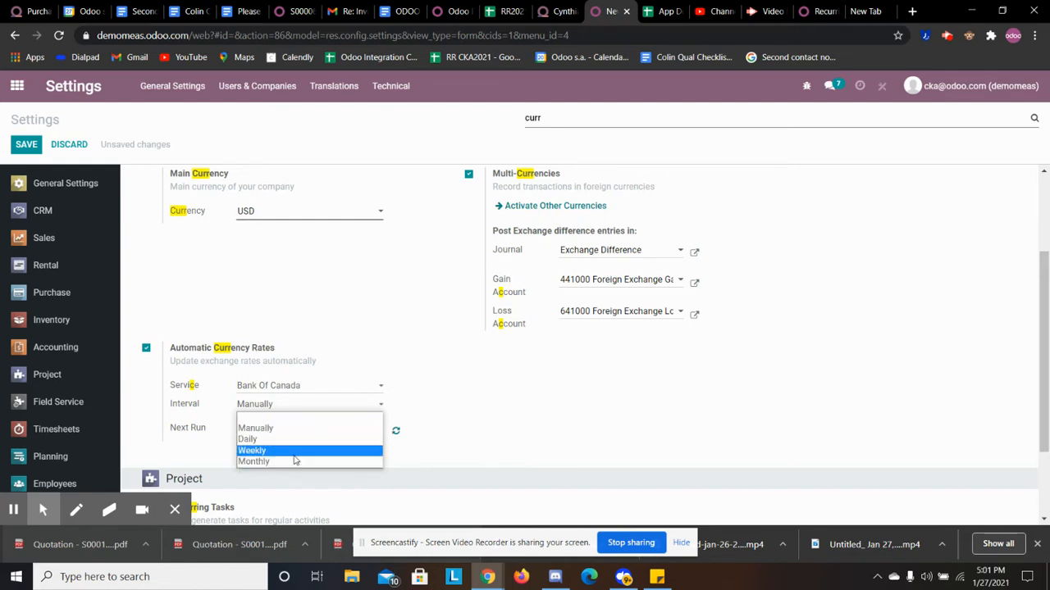
pyautogui.click(293, 443)
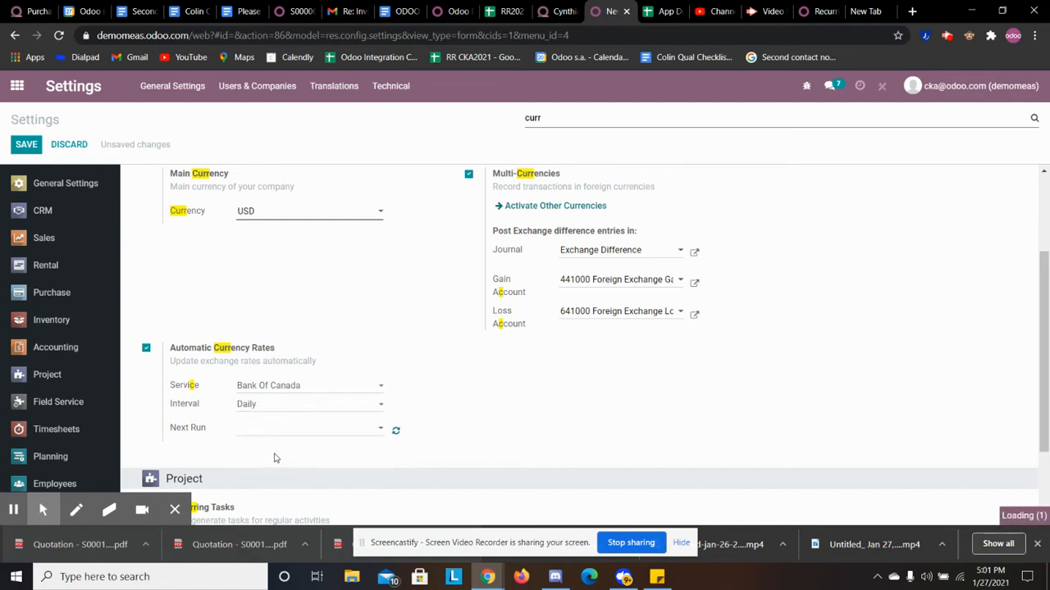
pyautogui.click(324, 429)
pyautogui.click(326, 428)
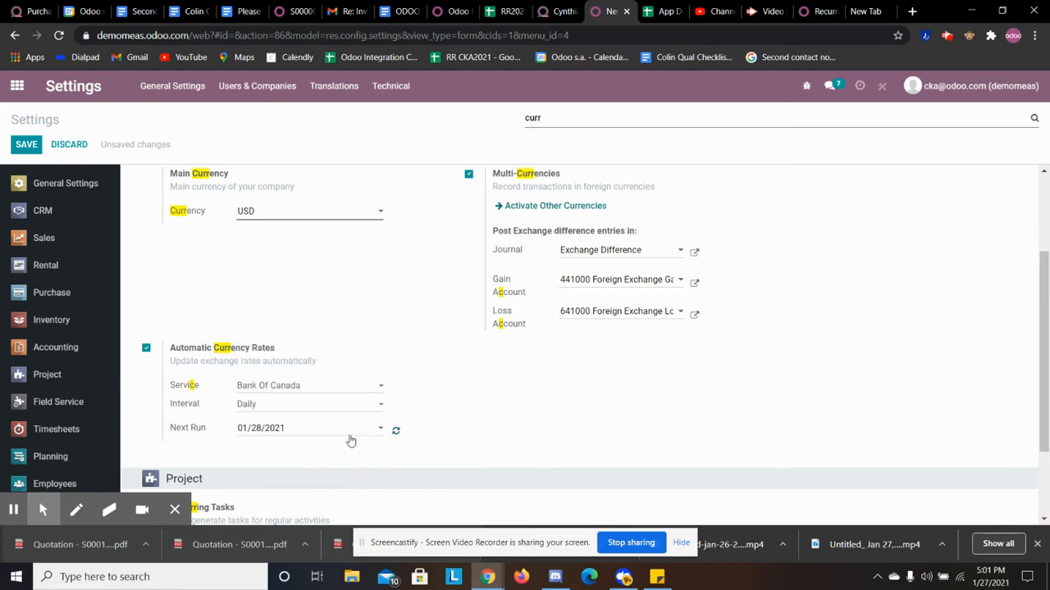
# - Try to refresh the currency rates, decline discarding the modified values, and save the settings
pyautogui.click(395, 430)
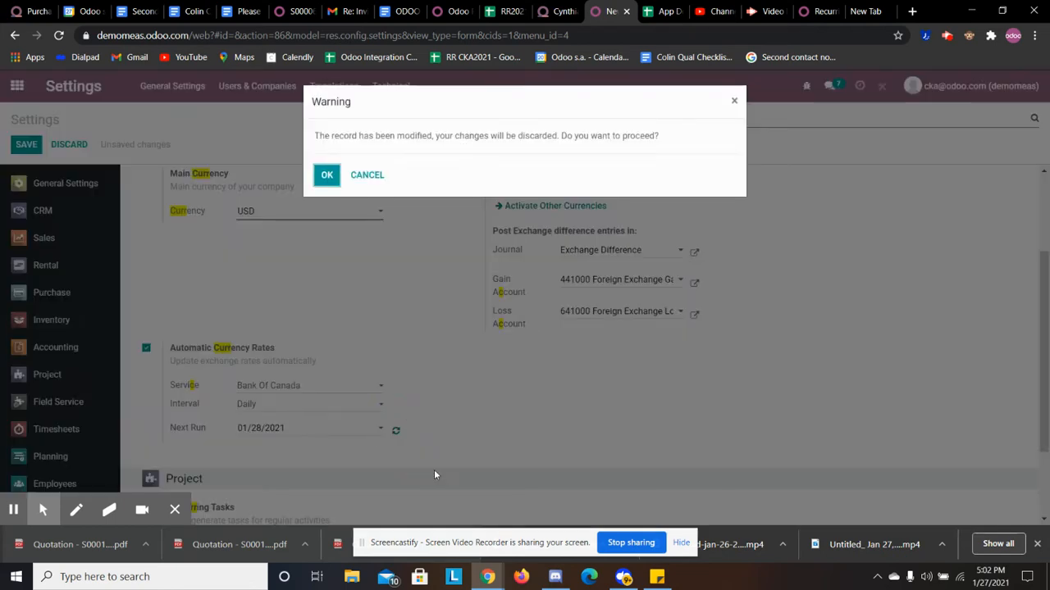
pyautogui.click(383, 175)
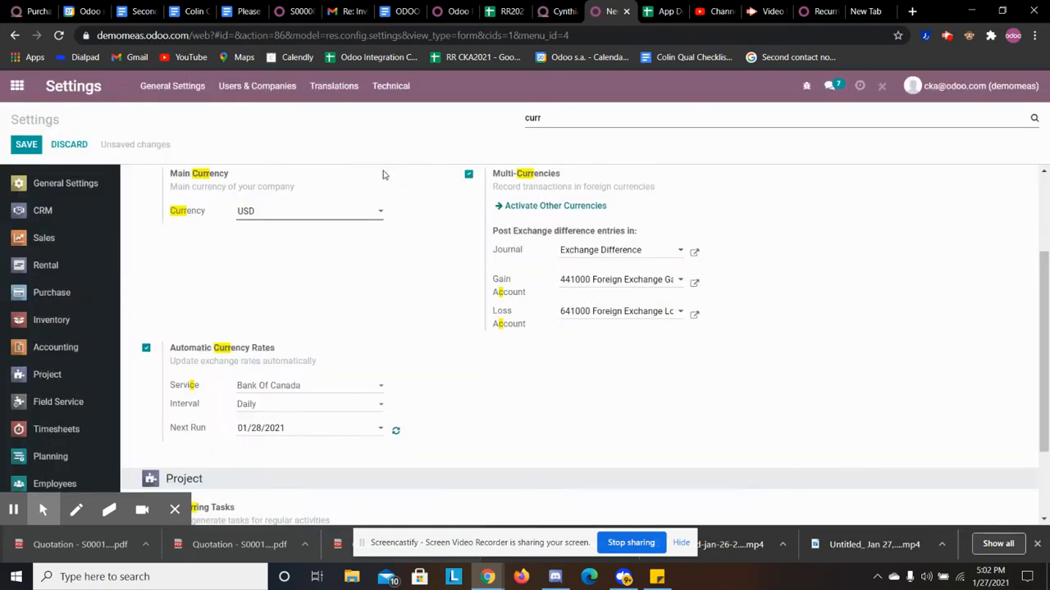
pyautogui.click(39, 144)
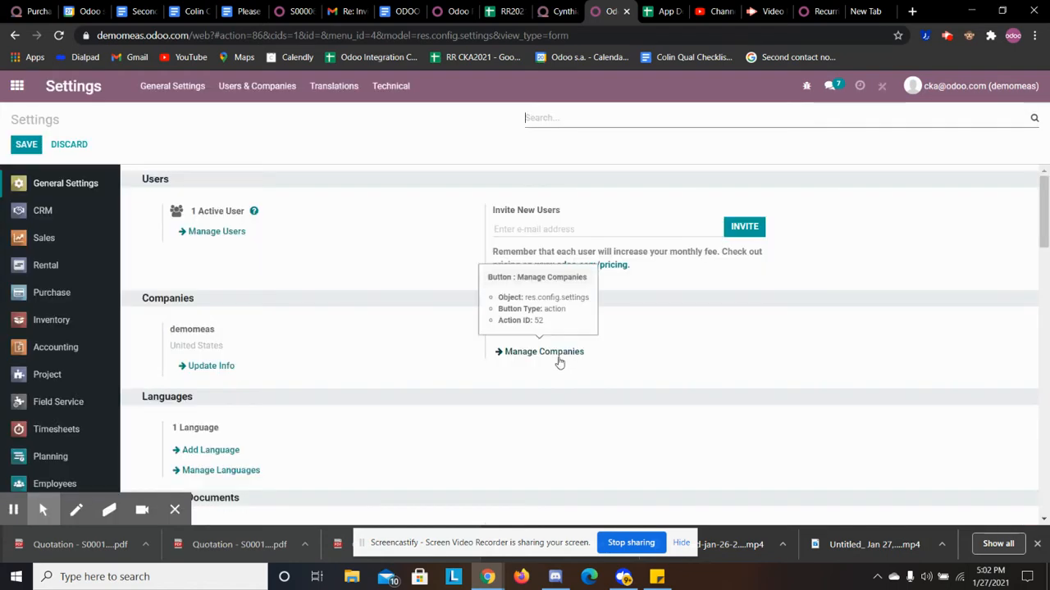
# - Look through the general settings and examine the Currencies section of the Accounting settings
pyautogui.scroll(-5, 558, 363)
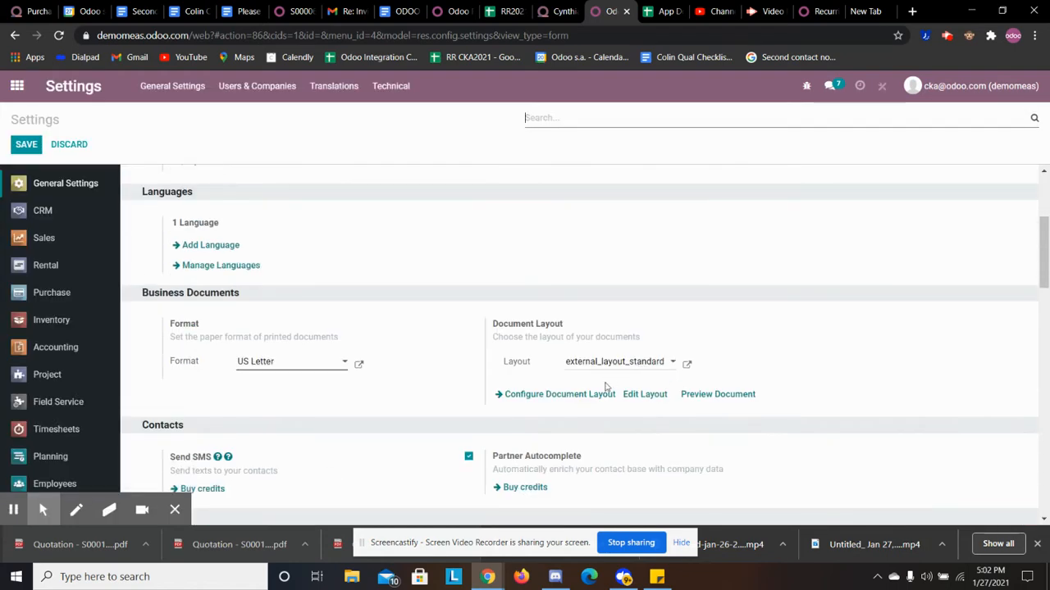
pyautogui.scroll(-3, 594, 425)
pyautogui.scroll(6, 577, 446)
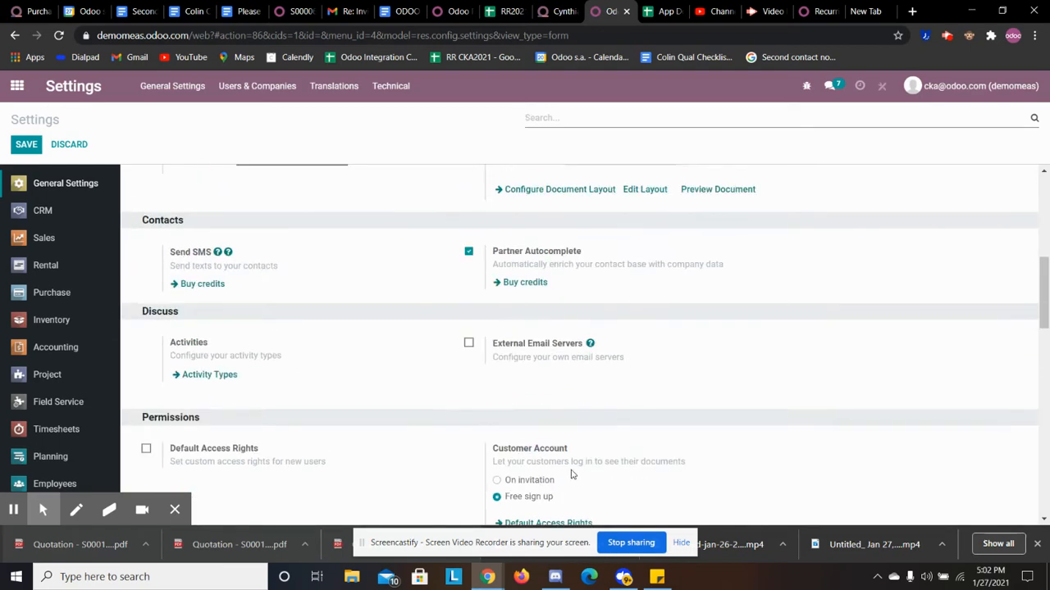
pyautogui.scroll(1, 563, 404)
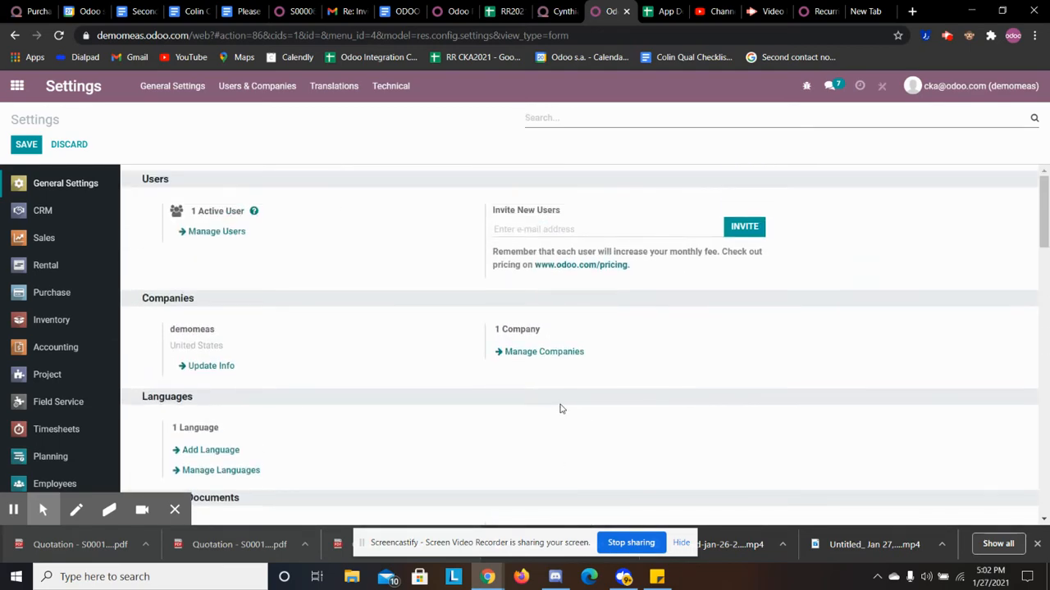
pyautogui.click(32, 353)
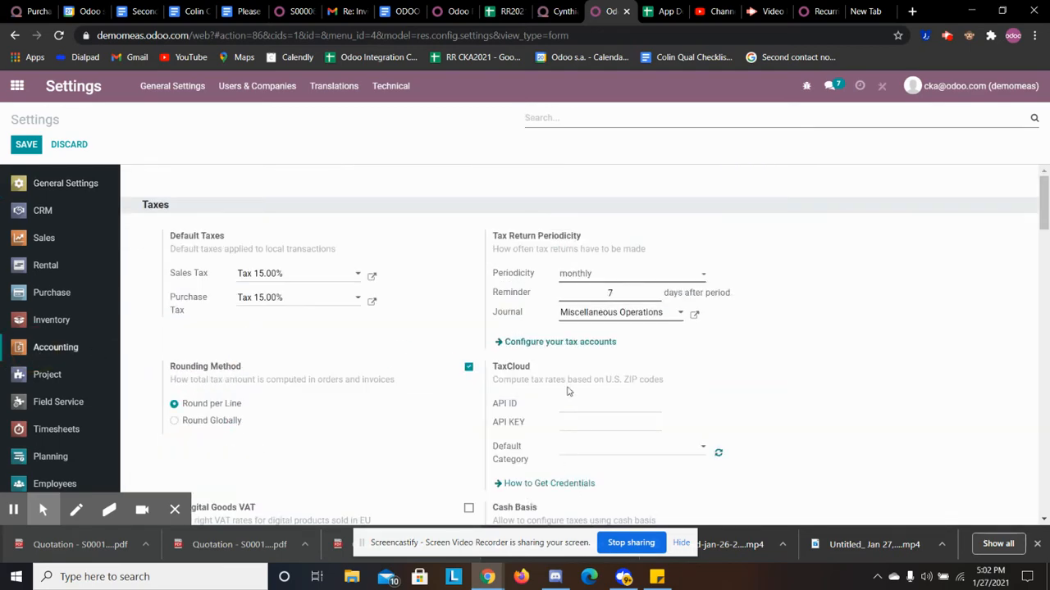
pyautogui.scroll(-7, 567, 394)
pyautogui.scroll(2, 567, 394)
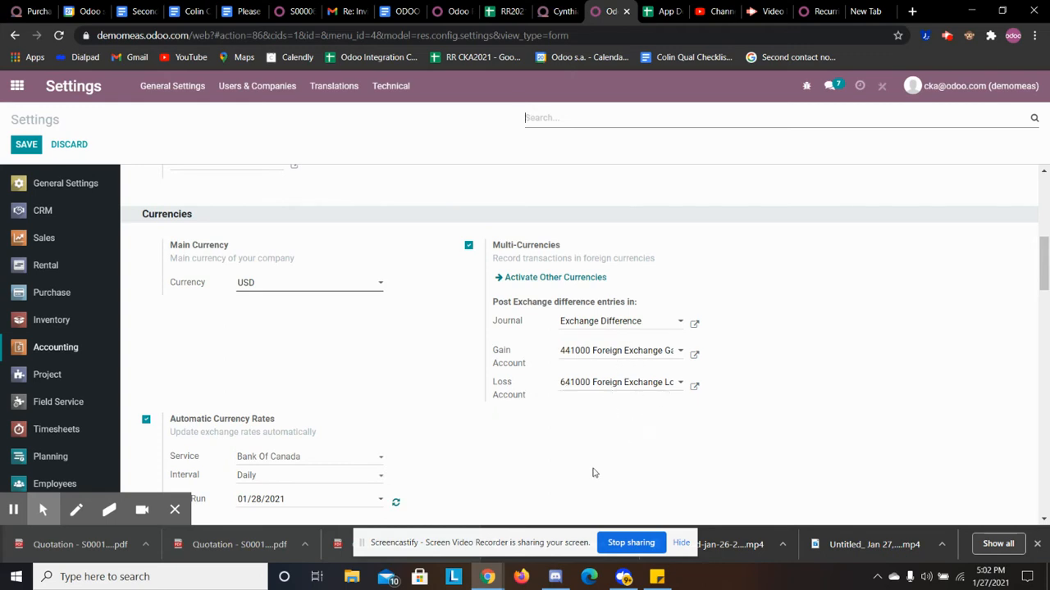
pyautogui.scroll(2, 595, 473)
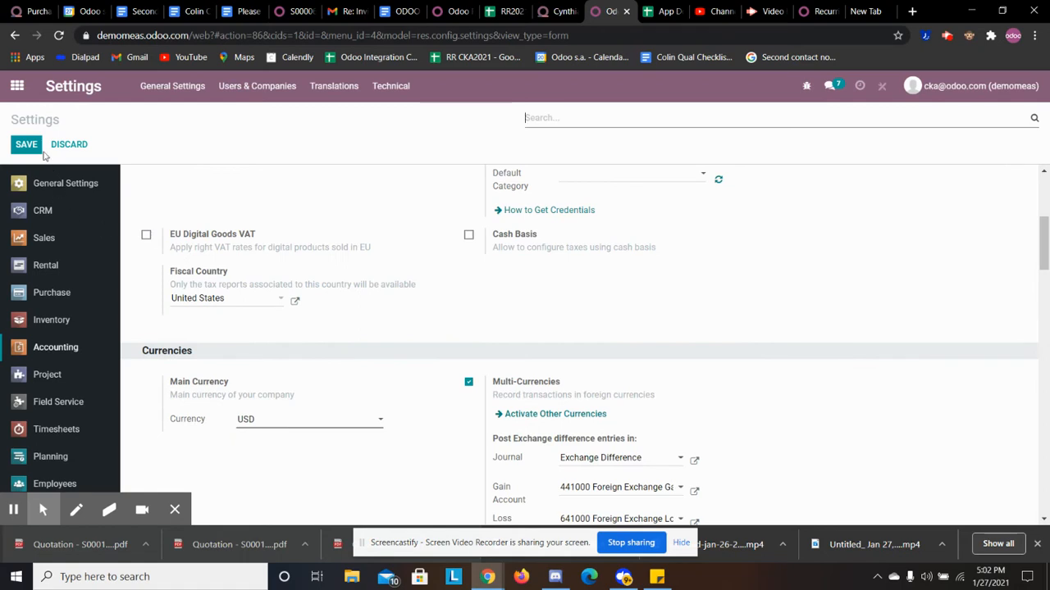
# - View purchase order P00001 in the Purchase app and return to the requests for quotation
pyautogui.click(18, 85)
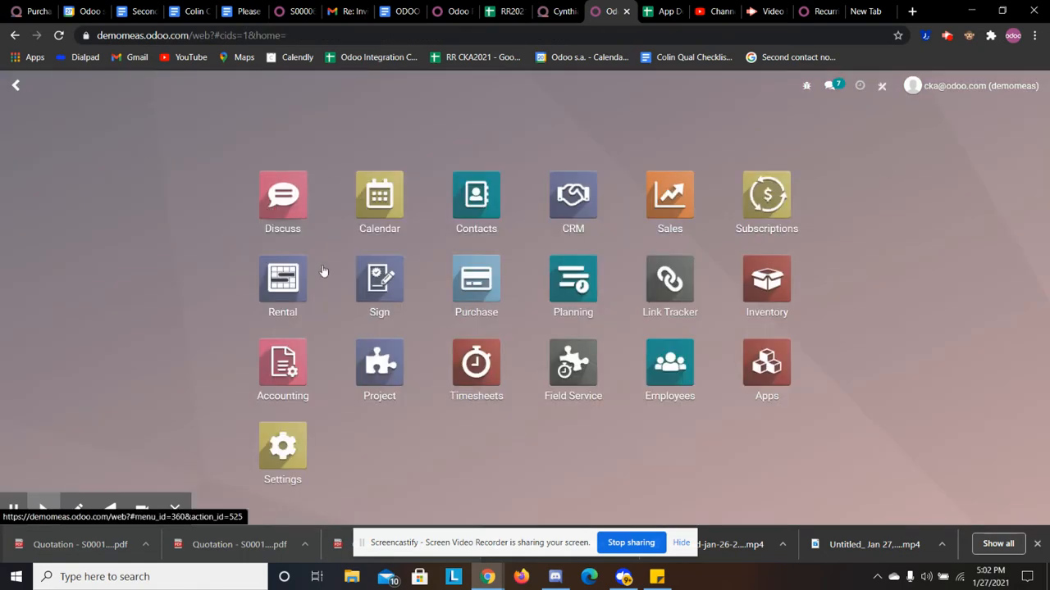
pyautogui.click(476, 283)
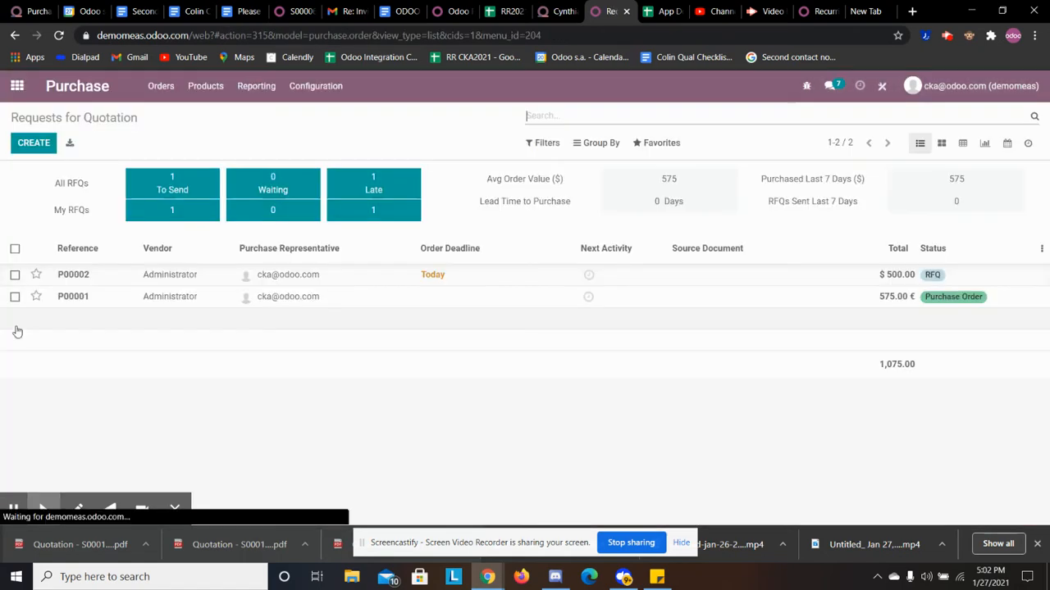
pyautogui.click(150, 296)
pyautogui.click(28, 119)
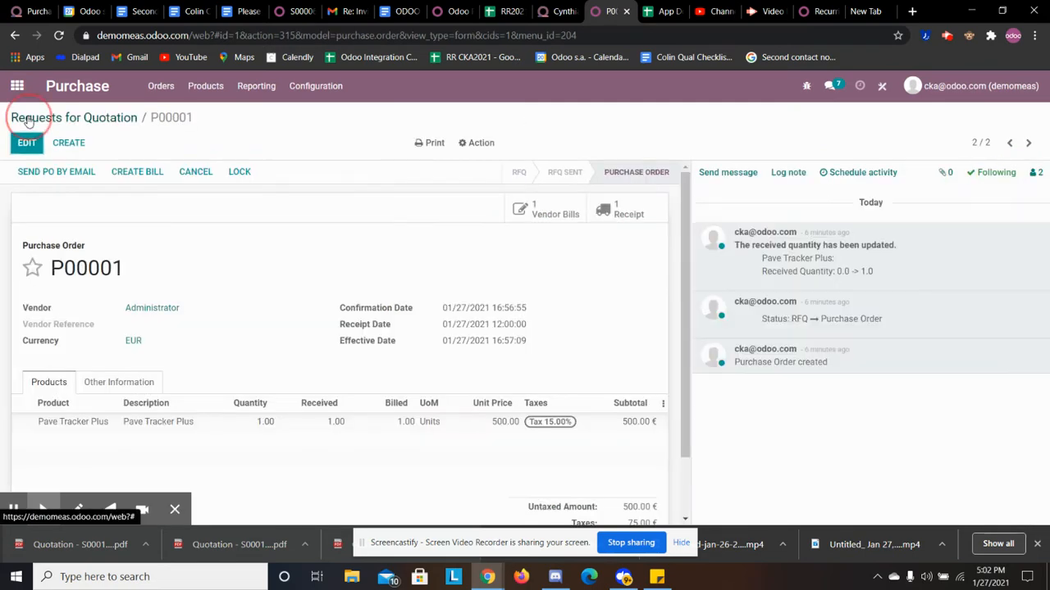
# - Change the currency of request for quotation P00002 to EUR and save it
pyautogui.click(76, 273)
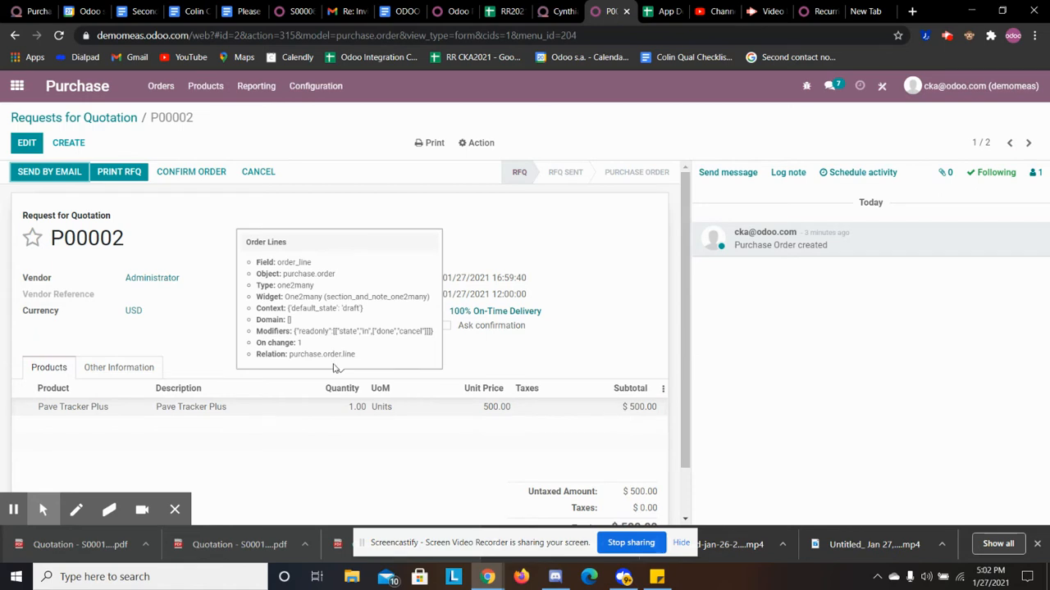
pyautogui.click(26, 143)
pyautogui.click(209, 326)
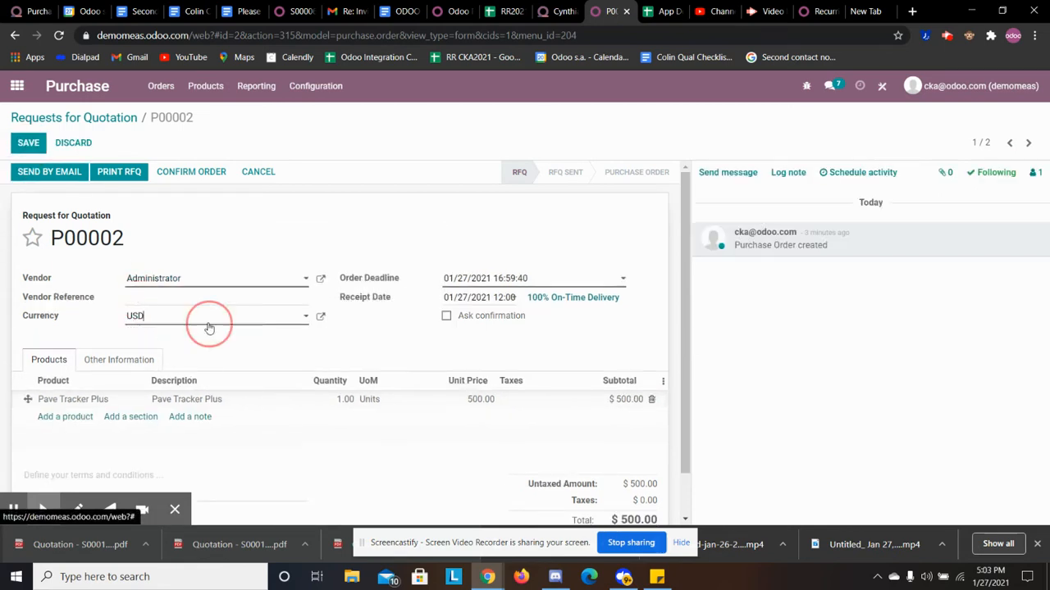
pyautogui.click(205, 337)
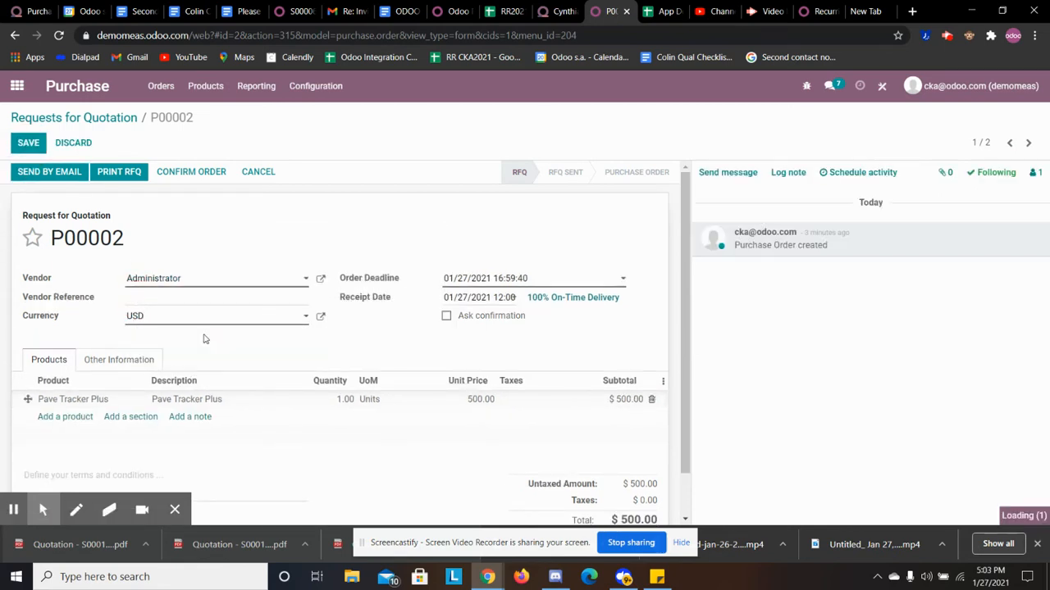
pyautogui.click(25, 142)
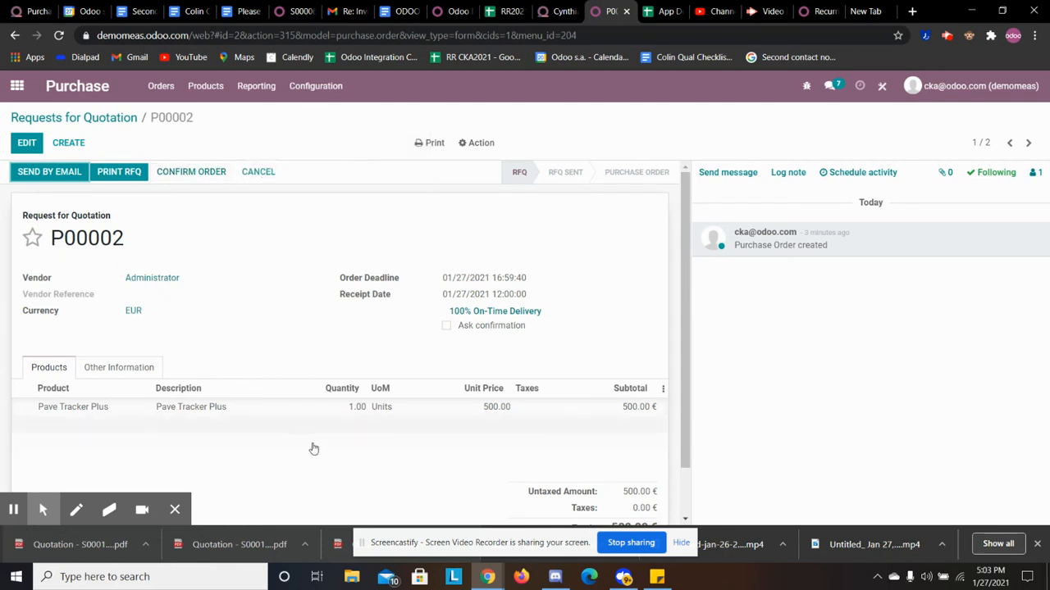
# - Confirm order P00002 and validate the receipt of its products as an immediate transfer
pyautogui.scroll(-1, 454, 394)
pyautogui.scroll(1, 277, 297)
pyautogui.click(192, 171)
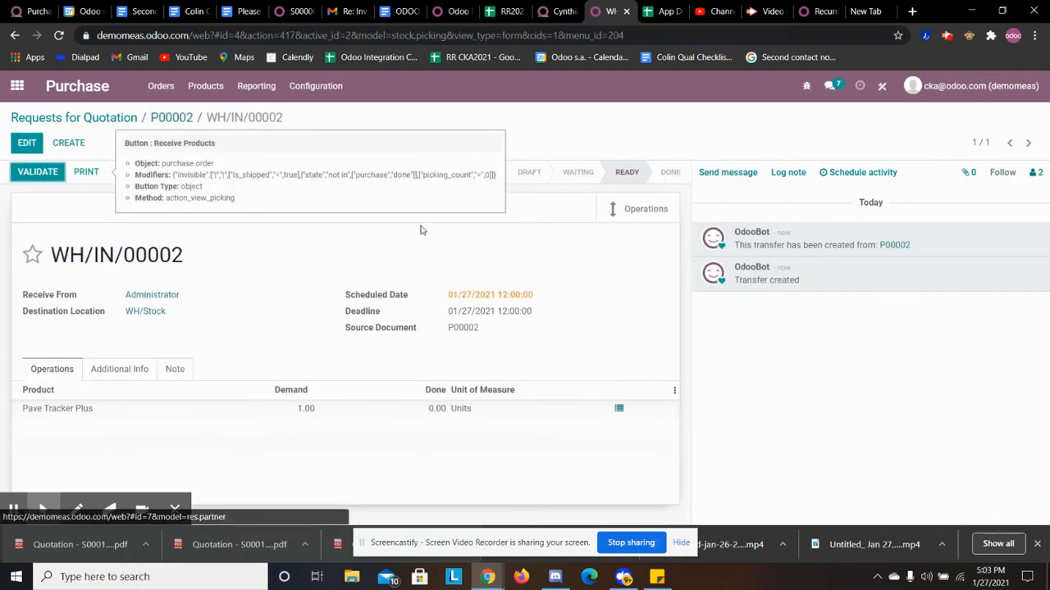
pyautogui.click(38, 171)
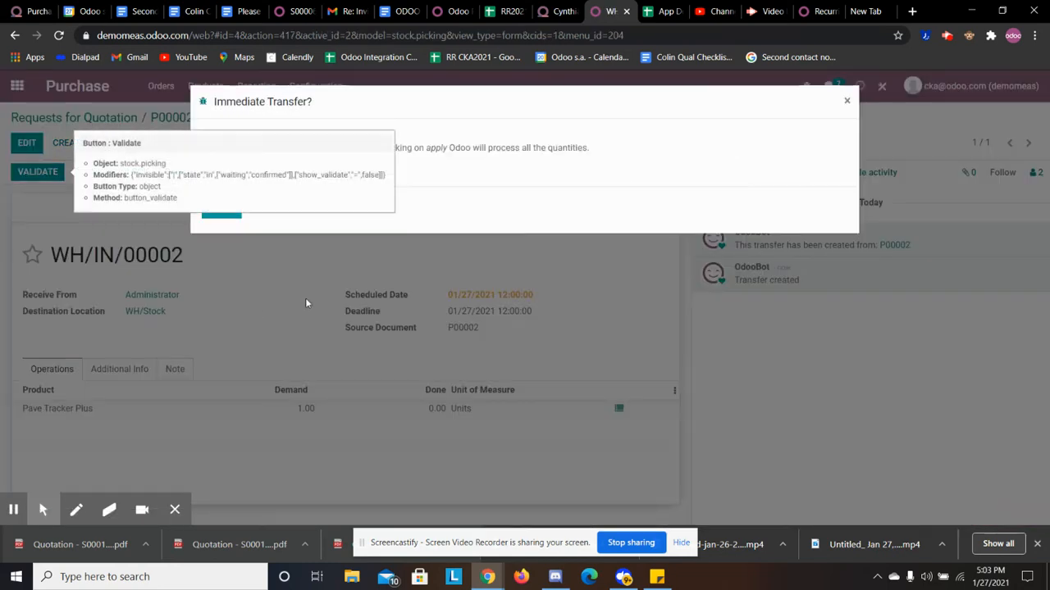
pyautogui.click(233, 218)
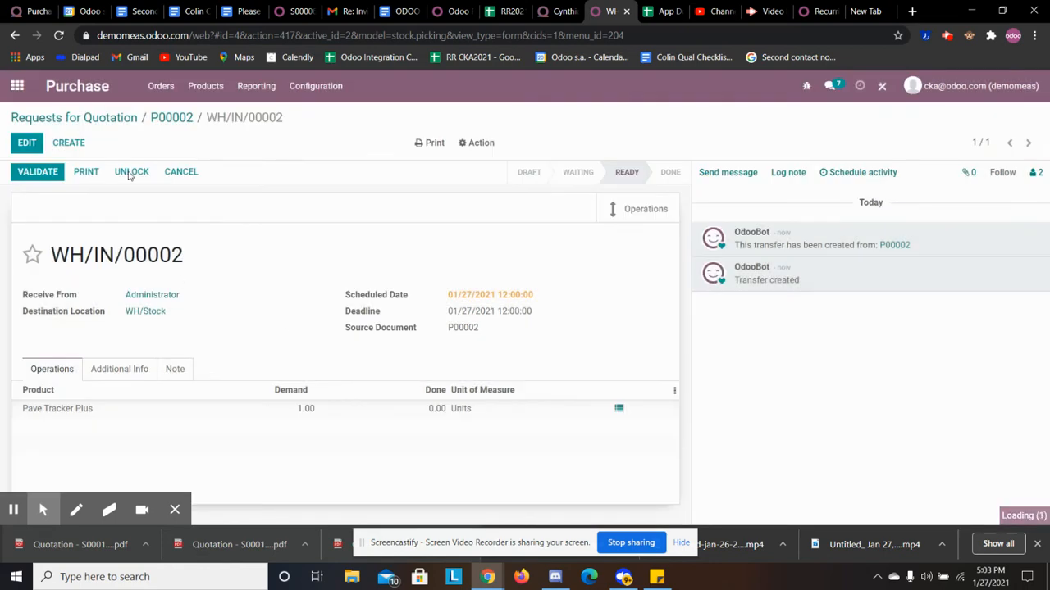
# - Create a vendor bill from purchase order P00002 and confirm it
pyautogui.click(179, 119)
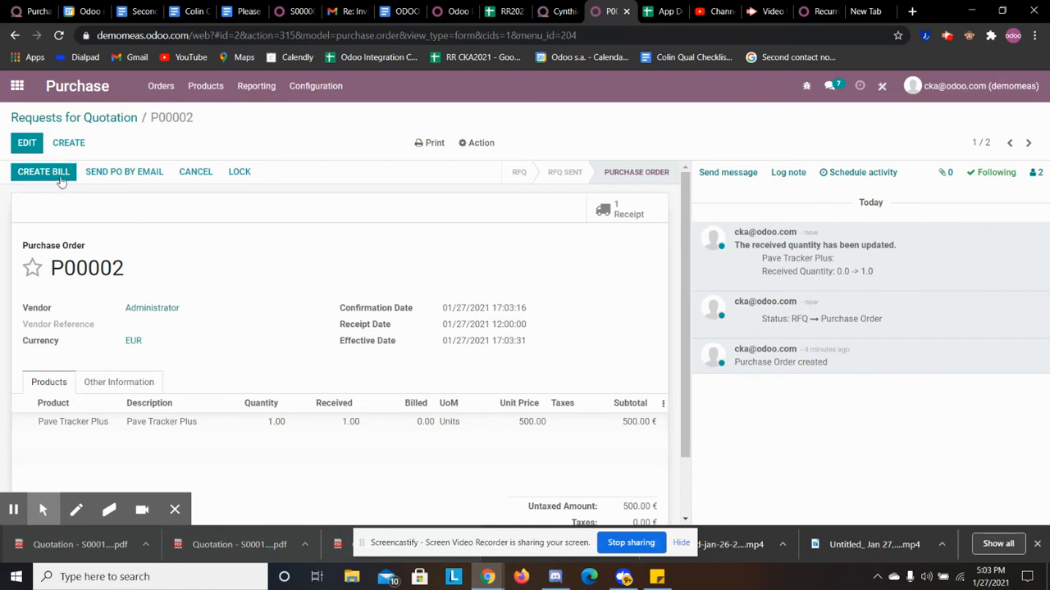
pyautogui.click(57, 180)
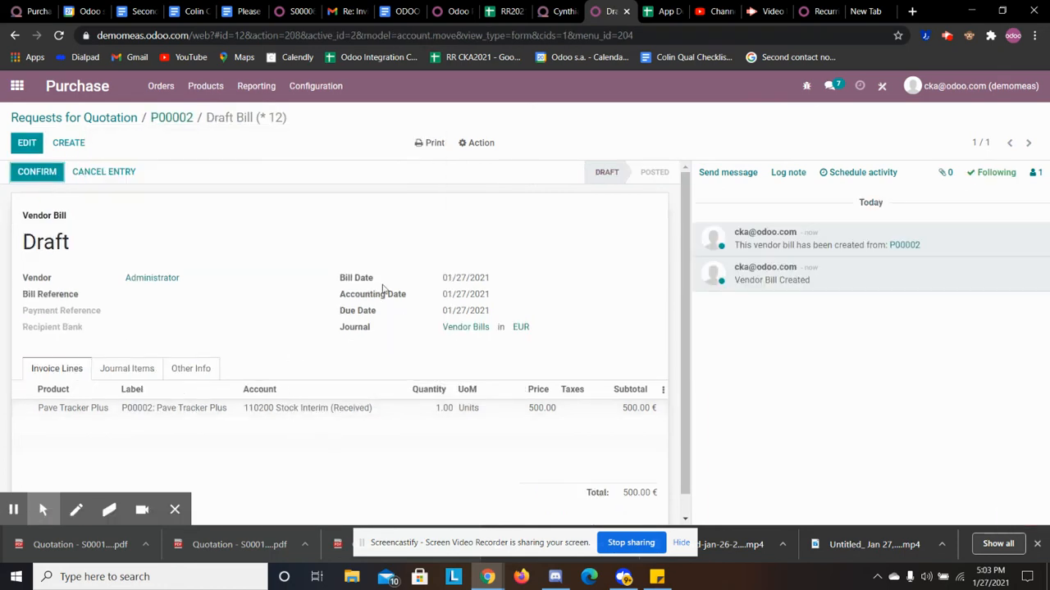
pyautogui.click(50, 173)
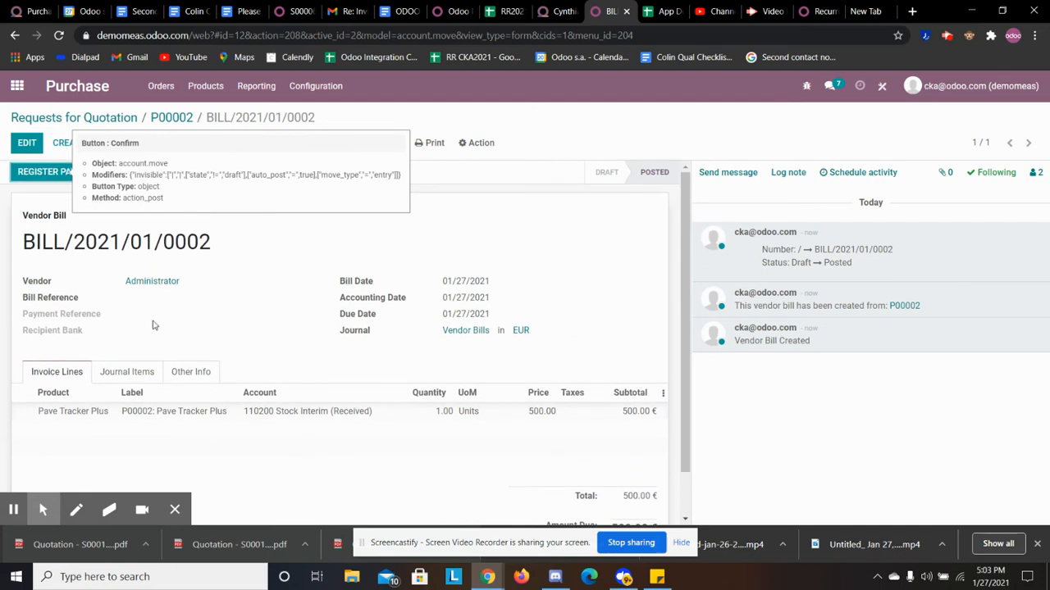
# - Register a 500.00 EUR payment for the vendor bill through the Bank journal with the Manual method
pyautogui.click(49, 173)
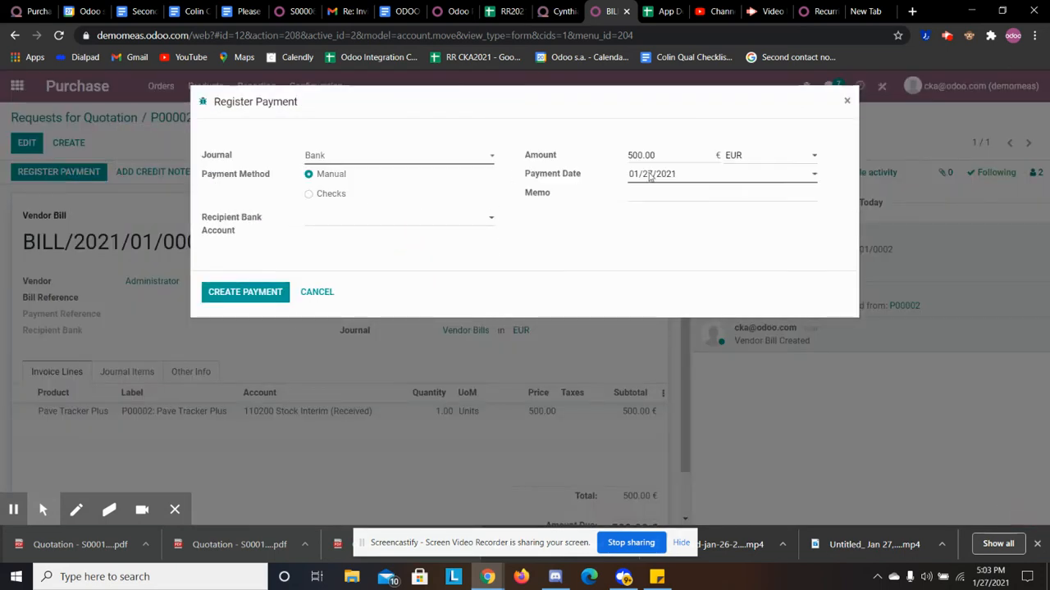
pyautogui.click(388, 218)
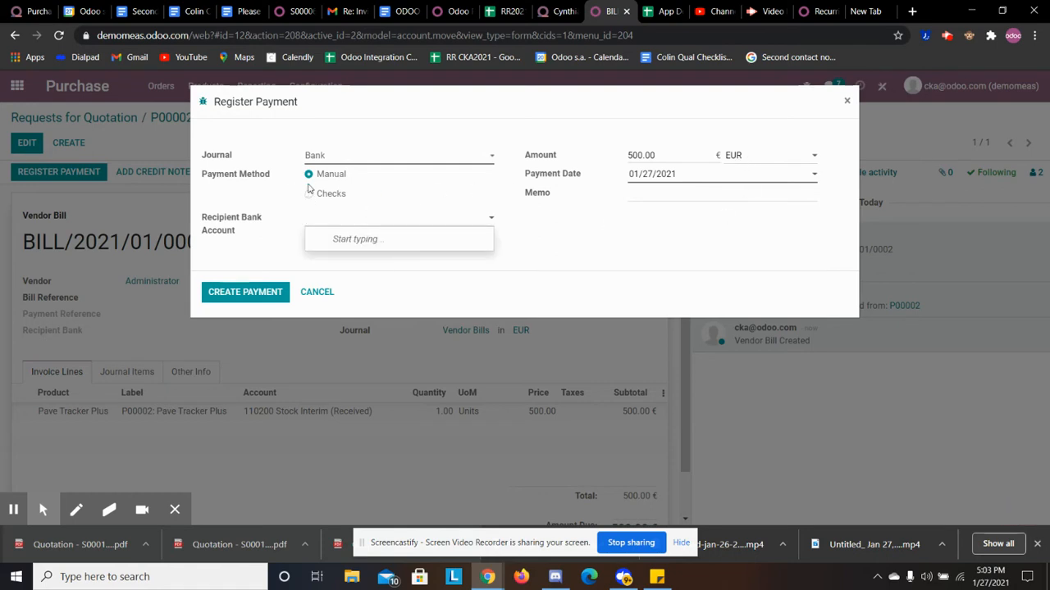
pyautogui.click(244, 294)
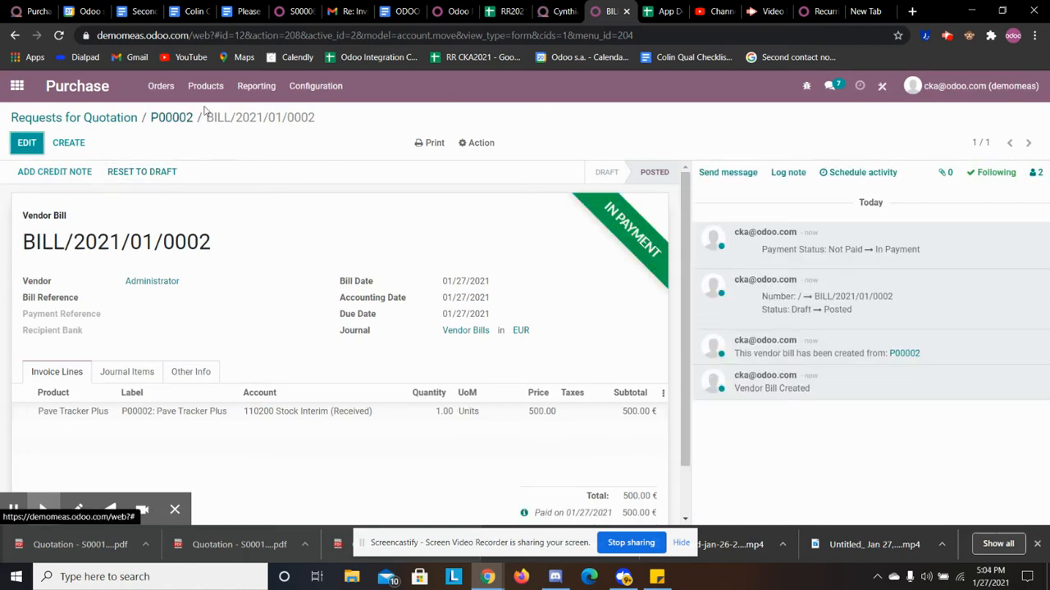
# - Switch to the Accounting app and remove the configuration tips panel from its dashboard
pyautogui.click(17, 89)
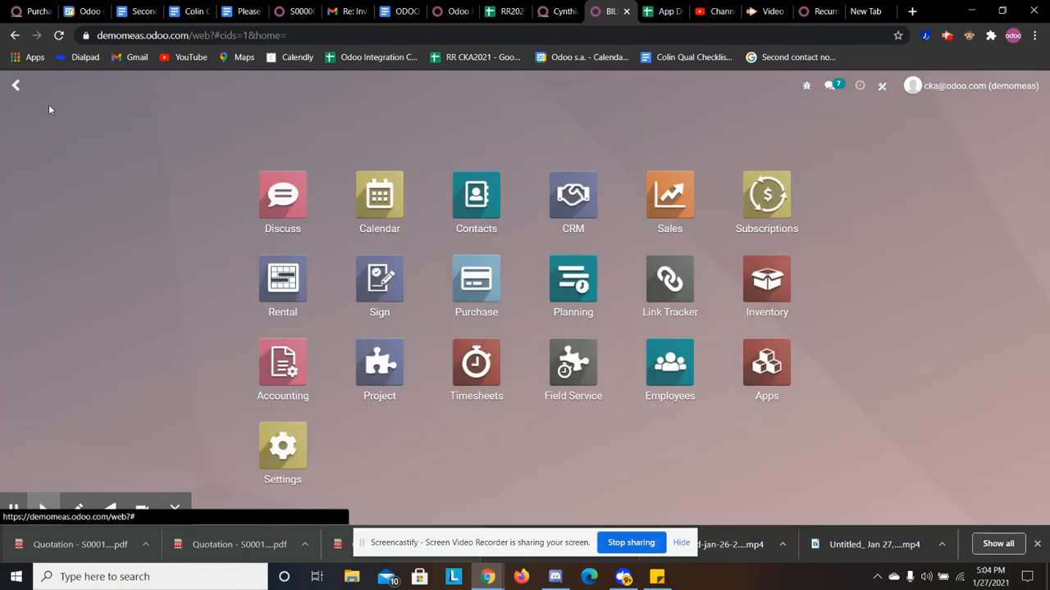
pyautogui.click(286, 351)
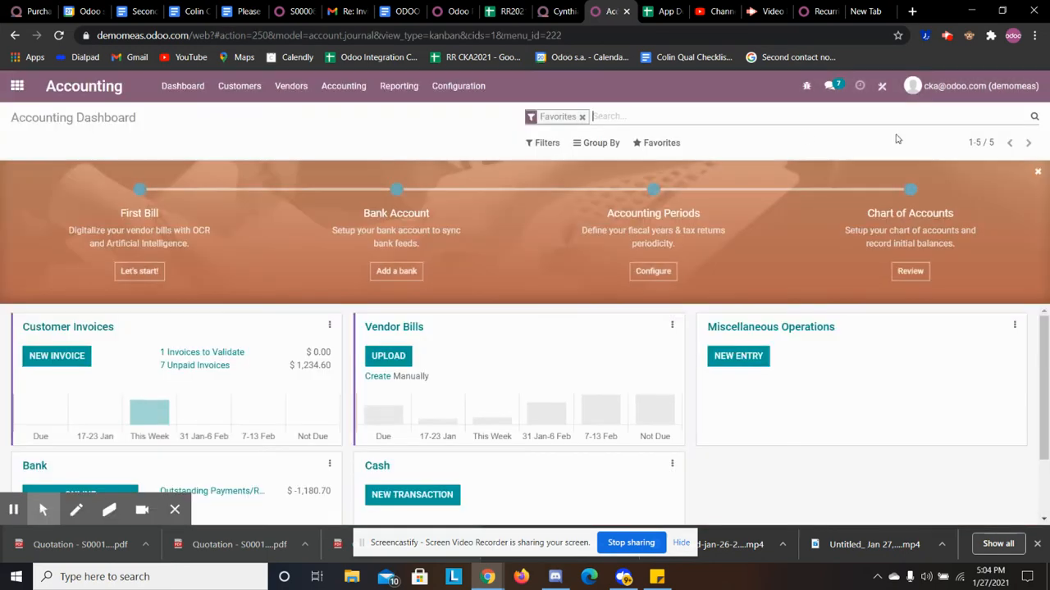
pyautogui.click(1037, 171)
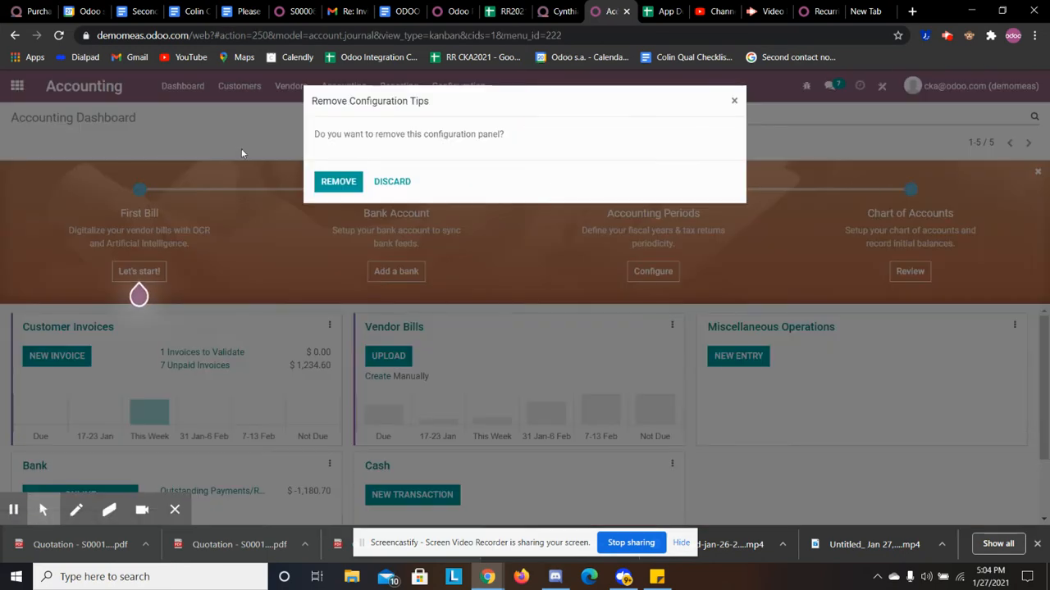
pyautogui.click(333, 185)
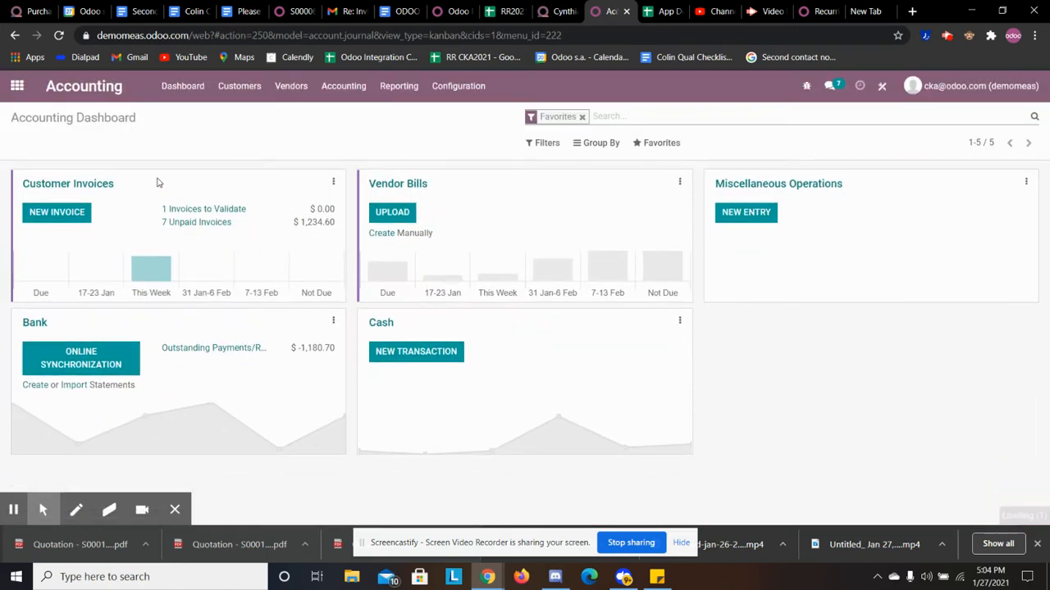
# - Expand the Bank journal's outstanding payments and inspect the EUR payment BNK1/2021/01/0002 and its linked vendor bill
pyautogui.click(171, 348)
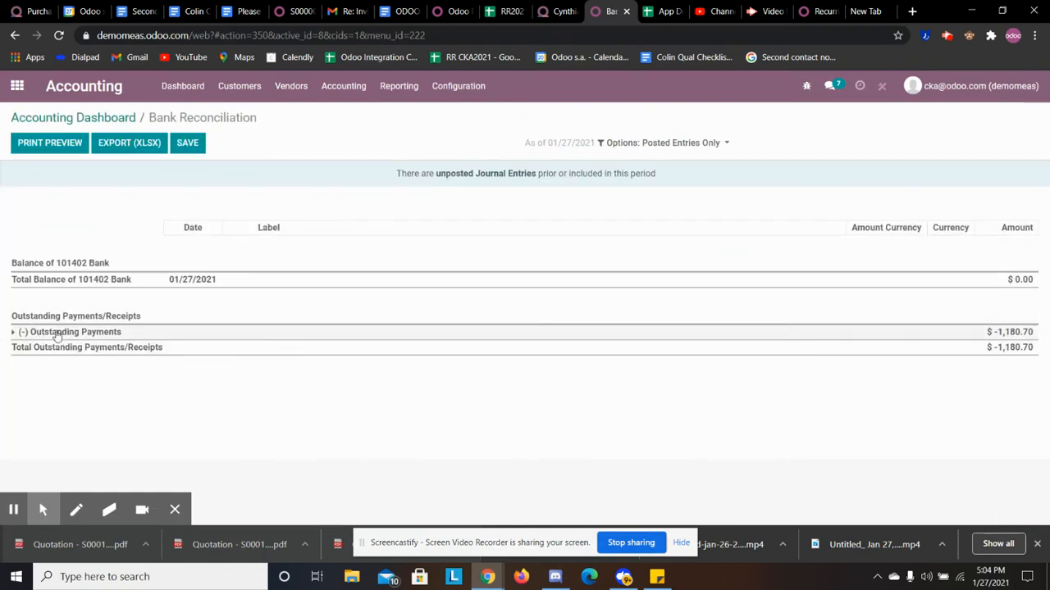
pyautogui.click(82, 332)
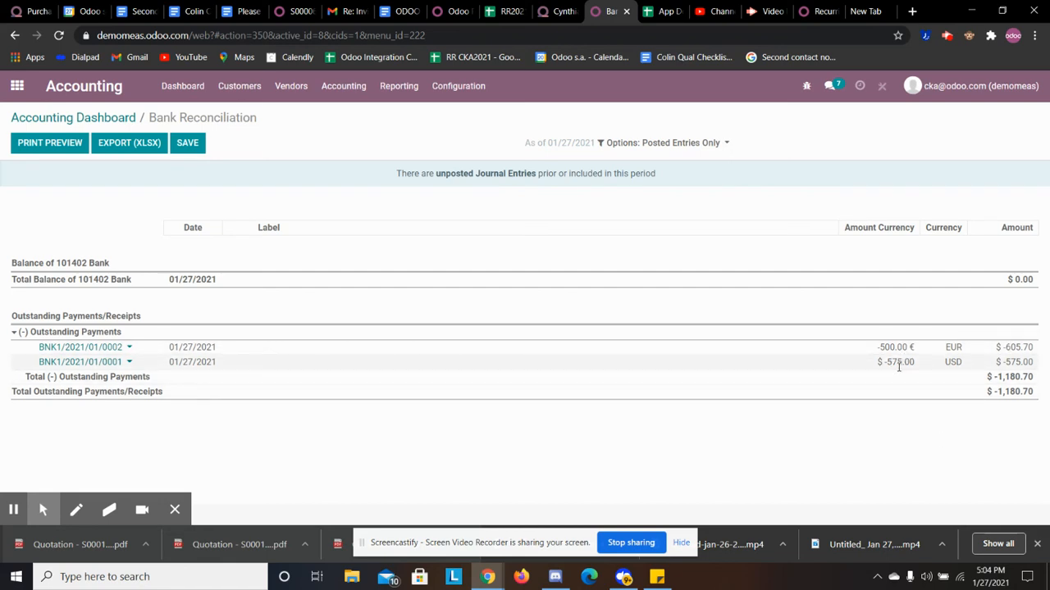
pyautogui.click(44, 349)
pyautogui.click(56, 368)
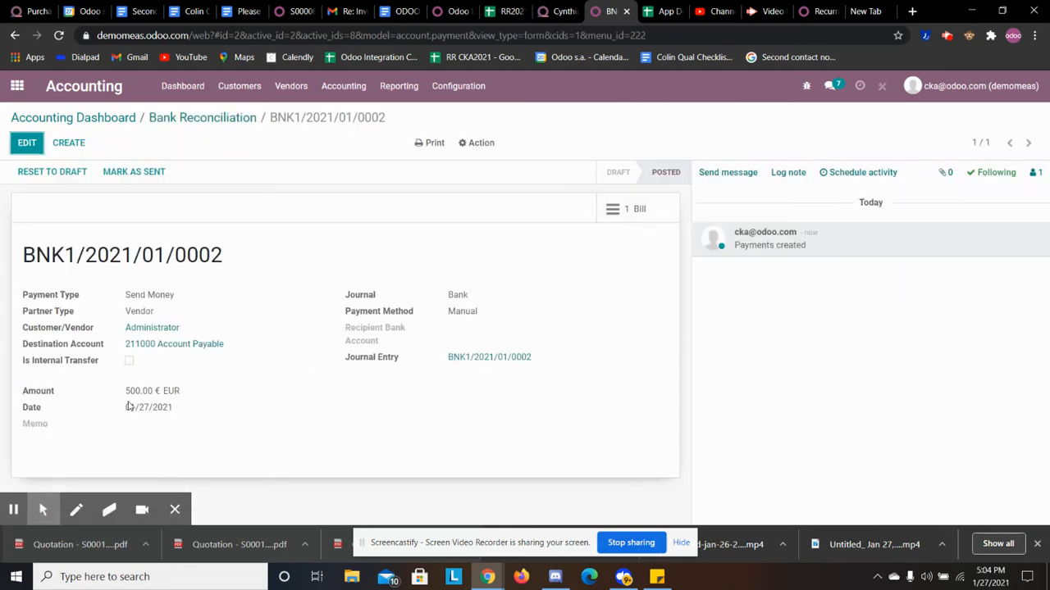
pyautogui.moveTo(119, 396); pyautogui.dragTo(213, 405)
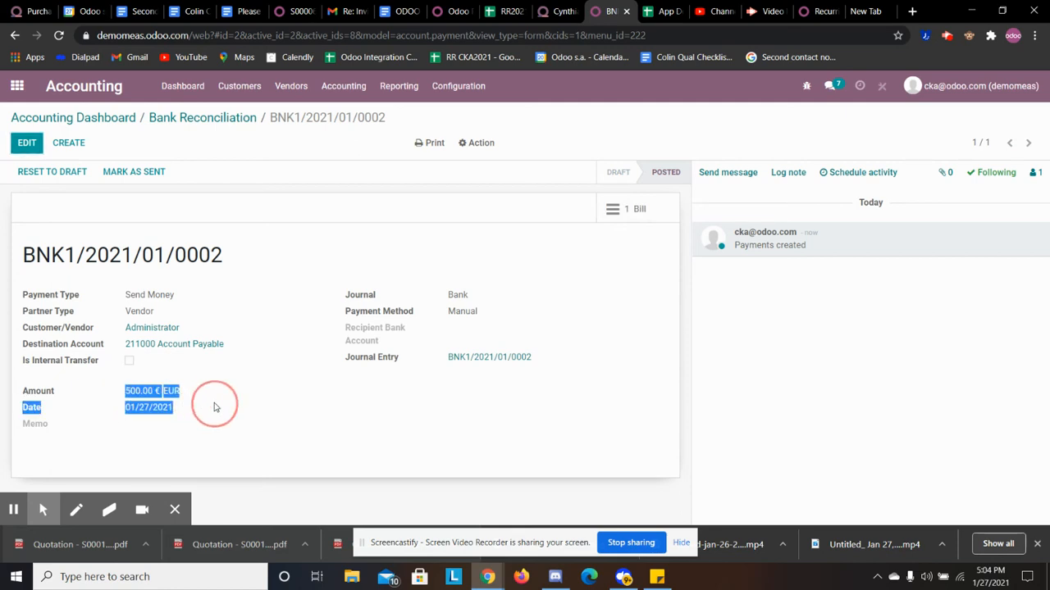
pyautogui.click(234, 429)
pyautogui.click(632, 208)
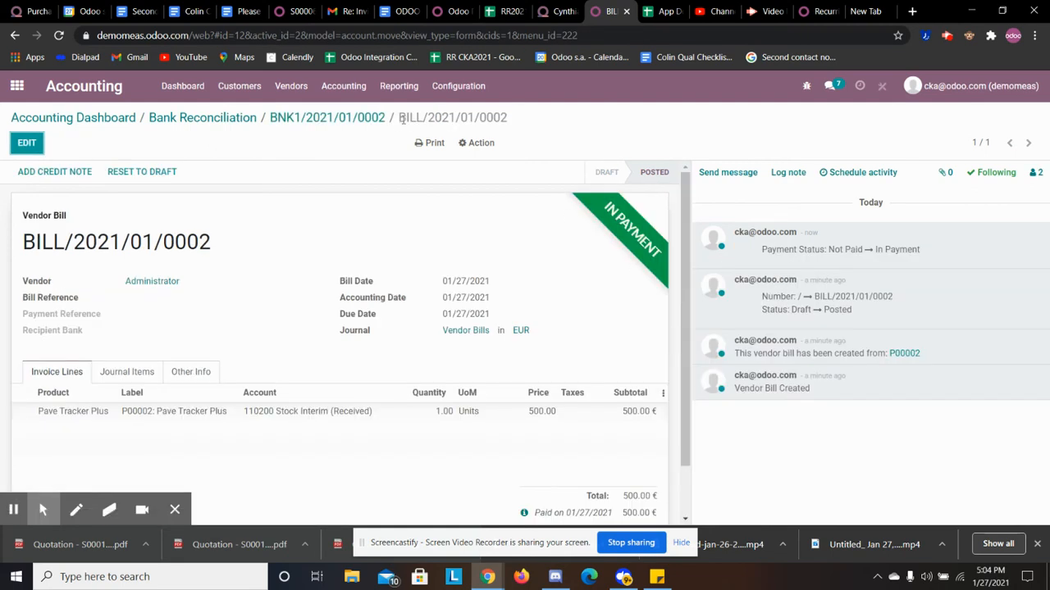
# - Return to the bank reconciliation report and examine the USD amount of the outstanding EUR payment
pyautogui.click(341, 118)
pyautogui.click(210, 118)
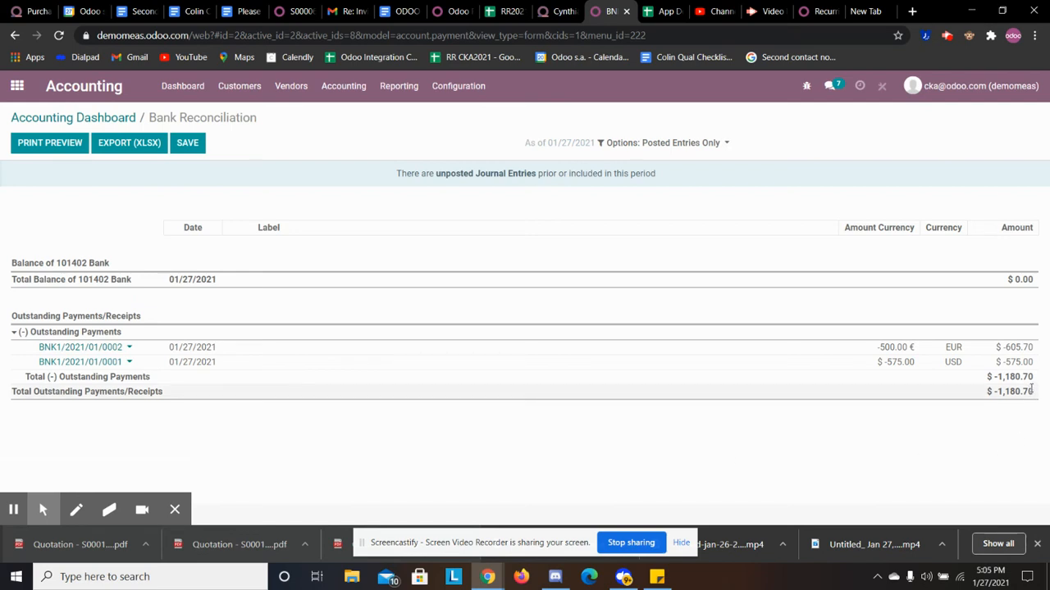
pyautogui.moveTo(1040, 351); pyautogui.dragTo(1006, 349)
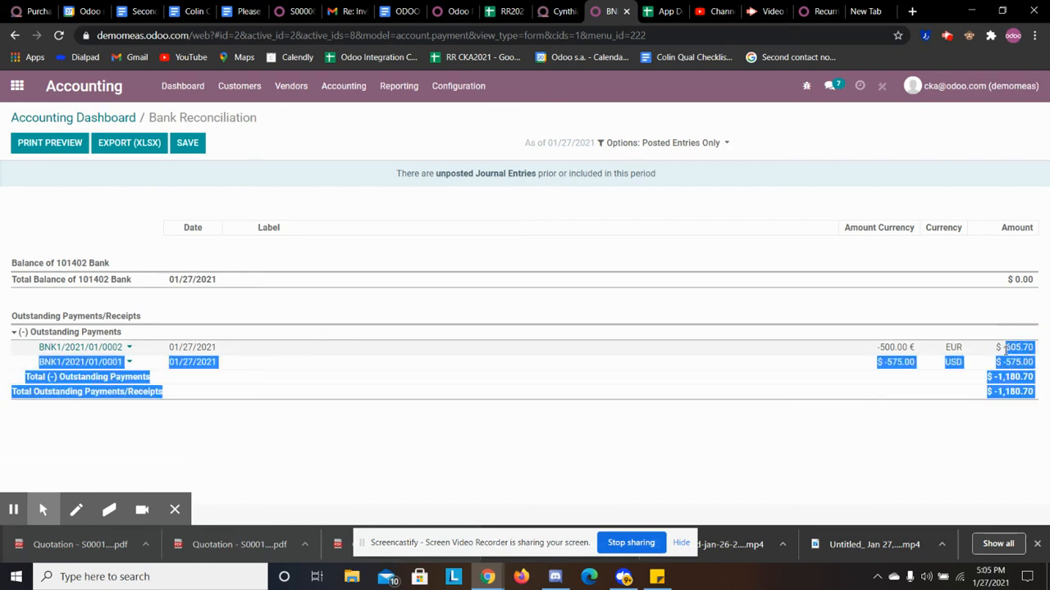
pyautogui.click(1012, 350)
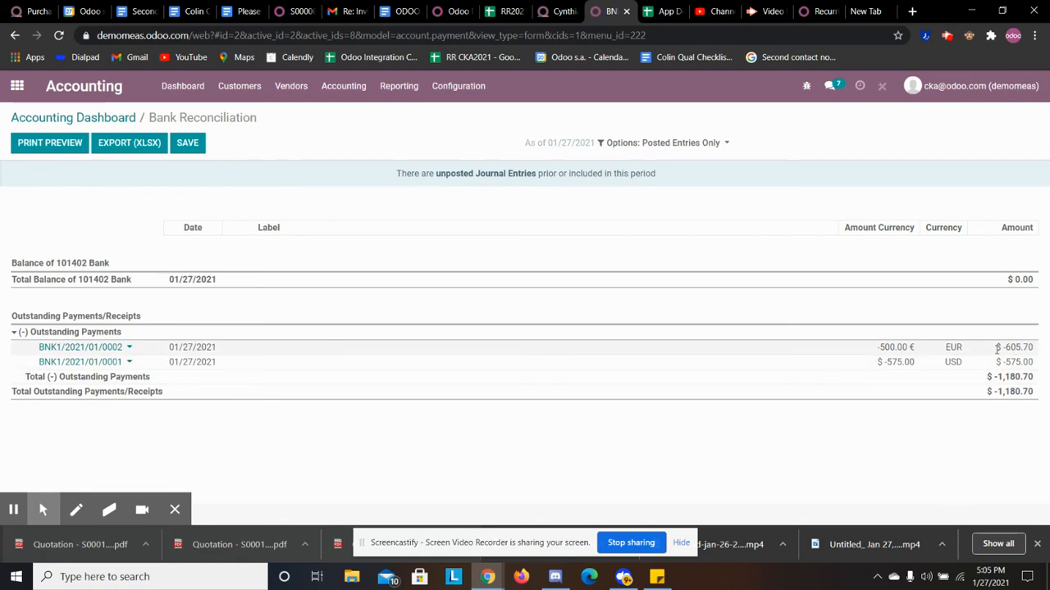
pyautogui.moveTo(995, 348); pyautogui.dragTo(1035, 348)
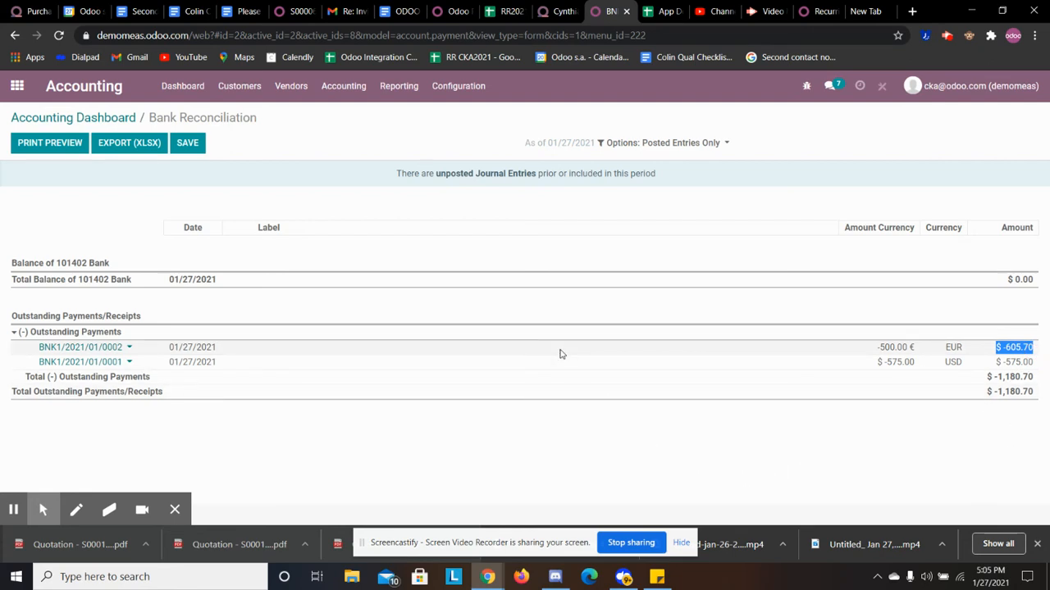
# - Create a new statement for the Bank journal with the reference Bank Statement 1
pyautogui.click(112, 121)
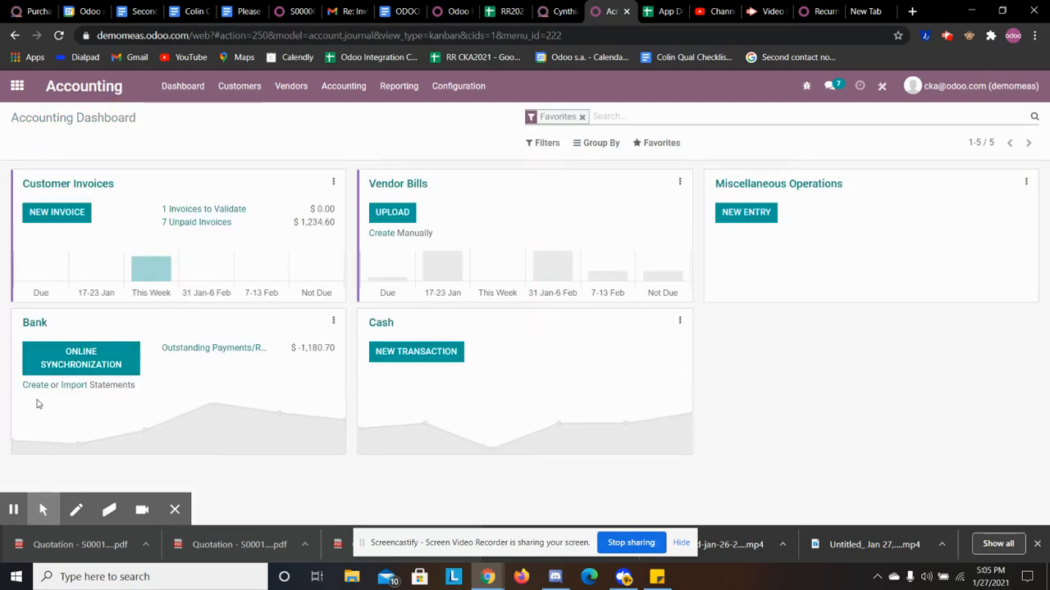
pyautogui.click(33, 387)
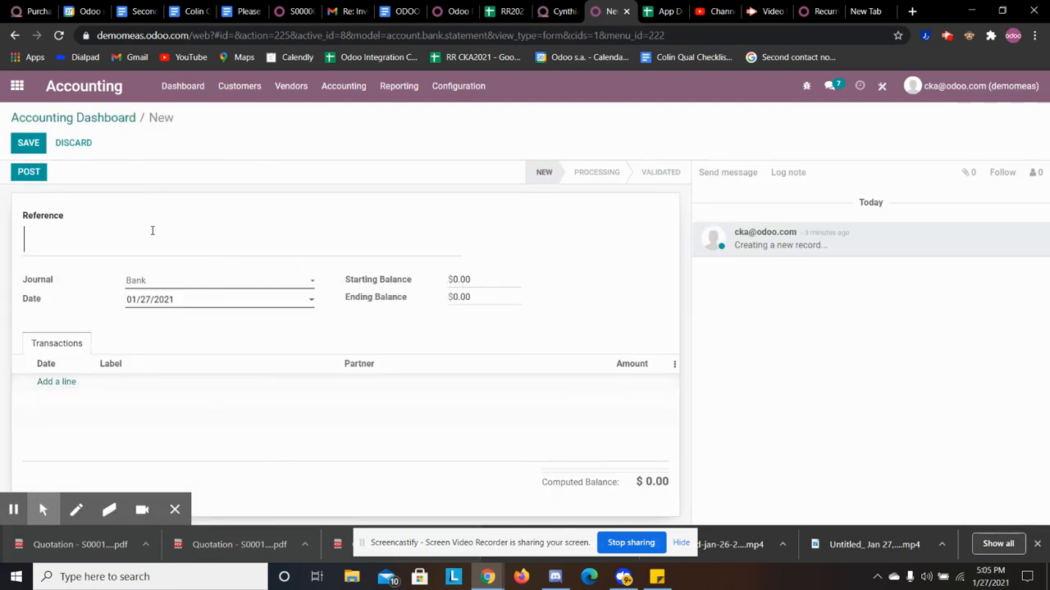
pyautogui.write('B')
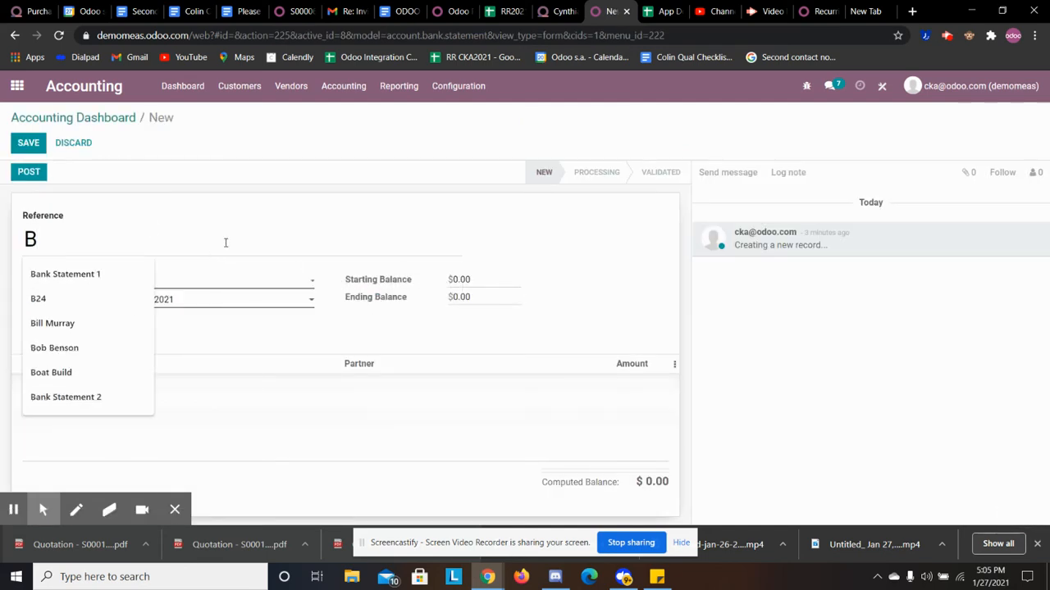
pyautogui.click(131, 275)
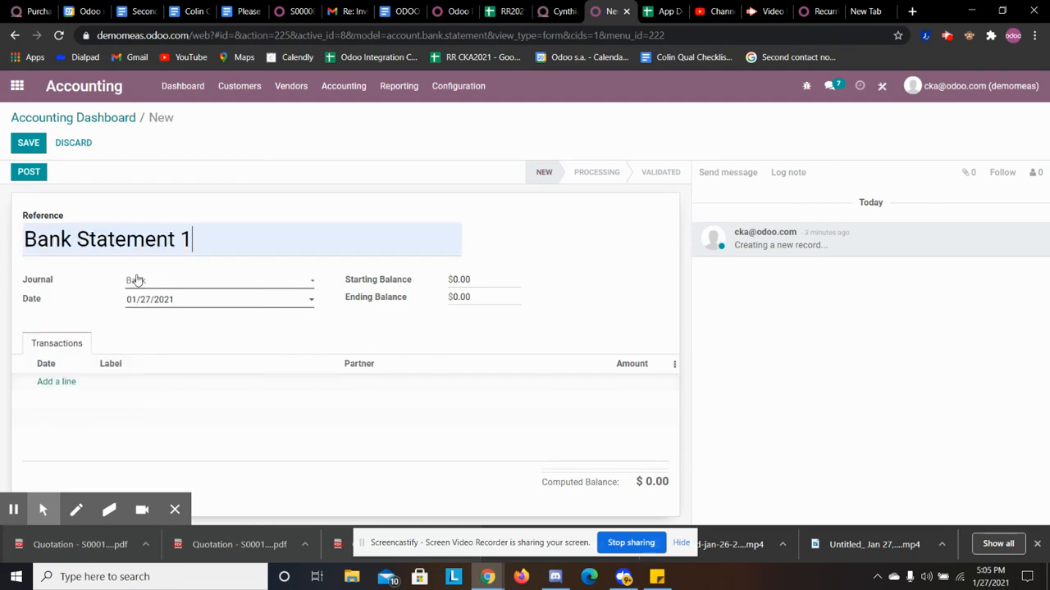
# - Add a transaction line to the bank statement with the label payment
pyautogui.click(48, 381)
pyautogui.click(176, 382)
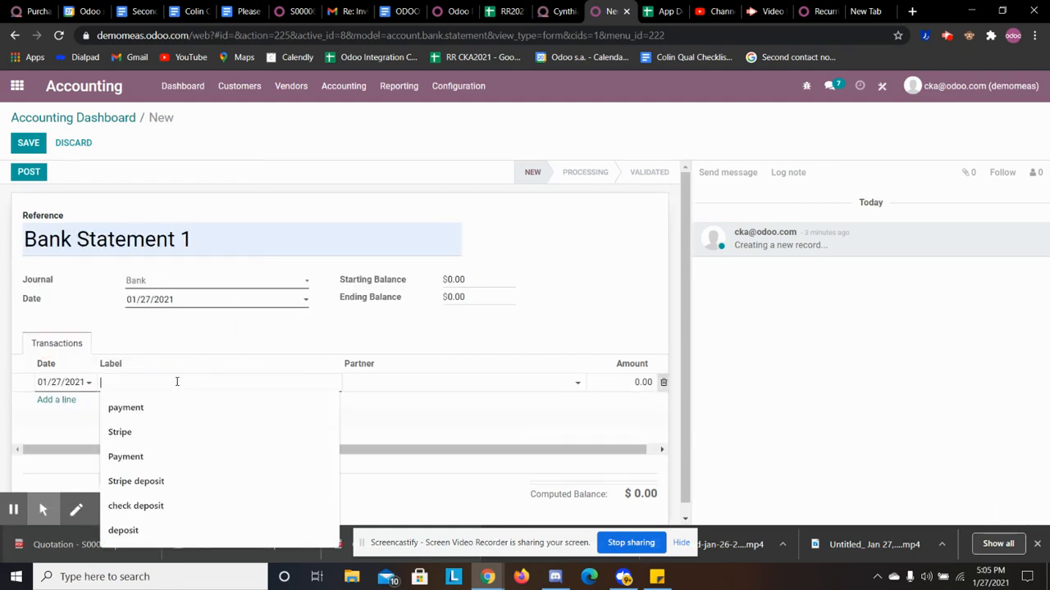
pyautogui.write('D')
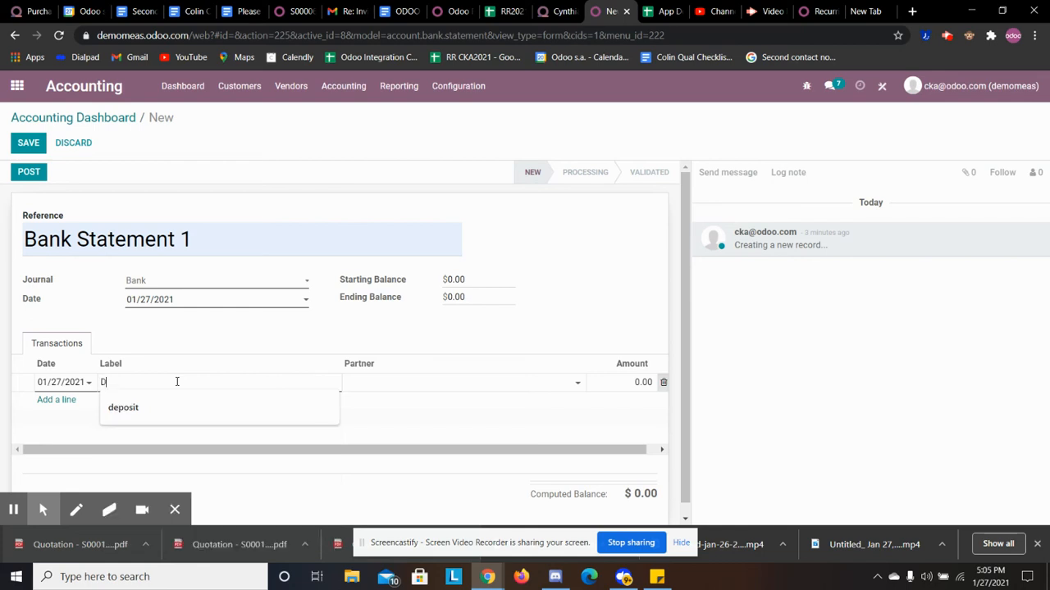
pyautogui.click(205, 407)
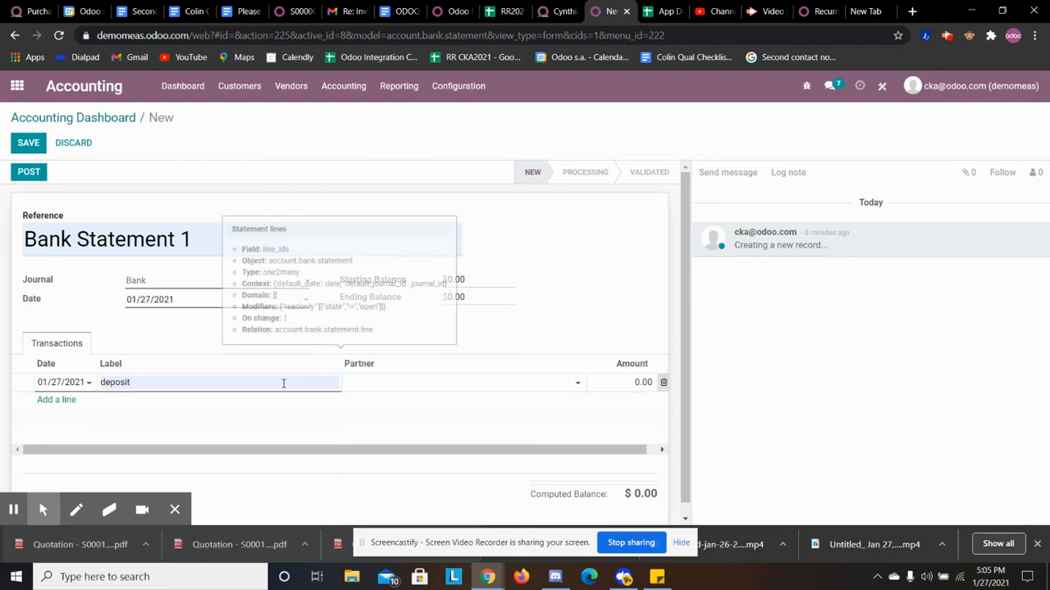
pyautogui.click(216, 392)
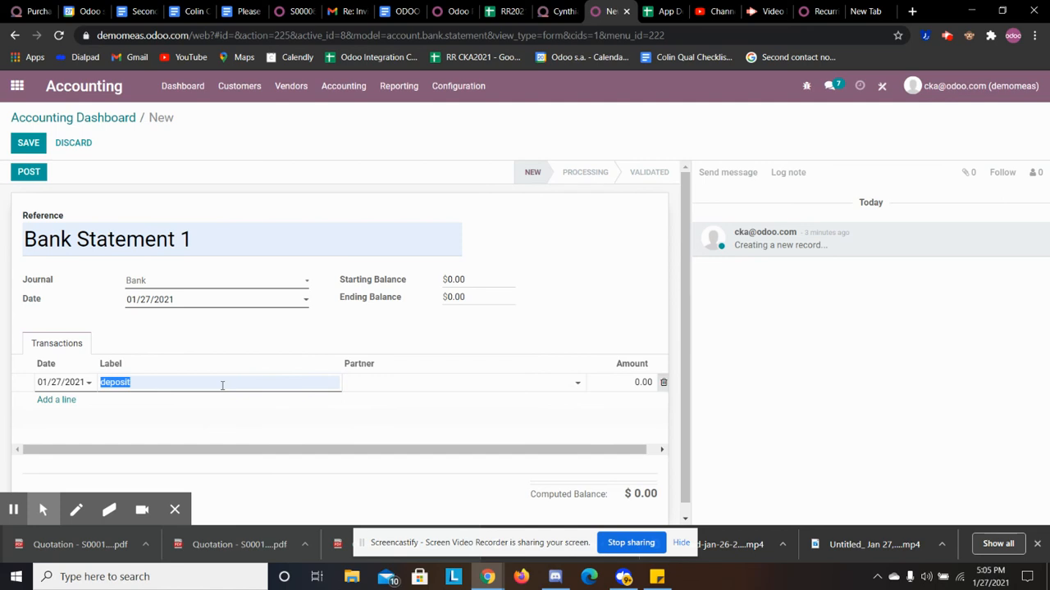
pyautogui.click(209, 383)
pyautogui.click(218, 382)
pyautogui.doubleClick(216, 382)
pyautogui.write('payment')
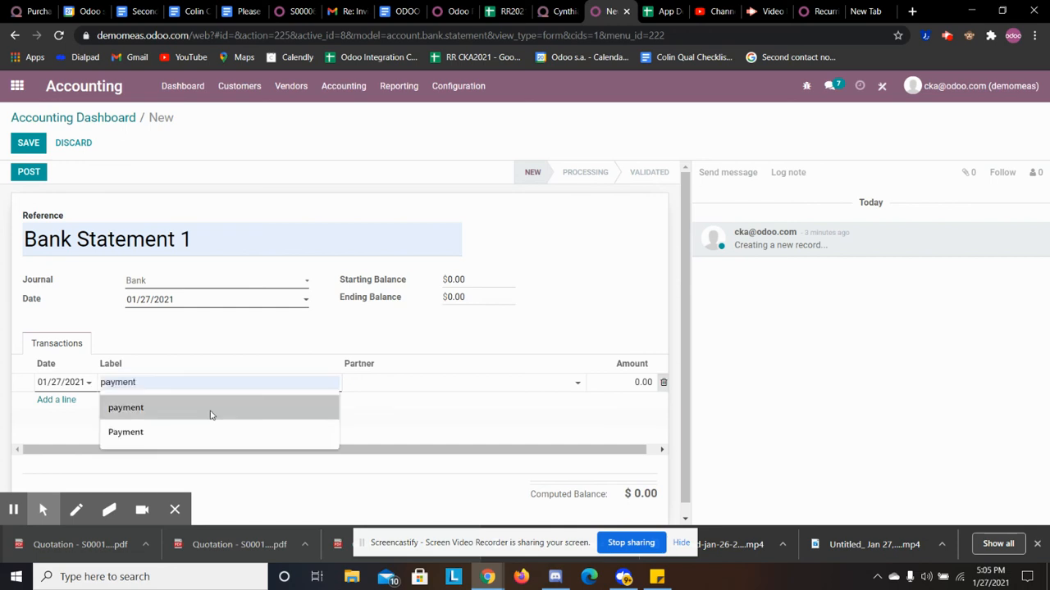
pyautogui.click(210, 413)
# - Set the payment line's amount to -1180.70, save the bank statement and check its balances
pyautogui.click(644, 383)
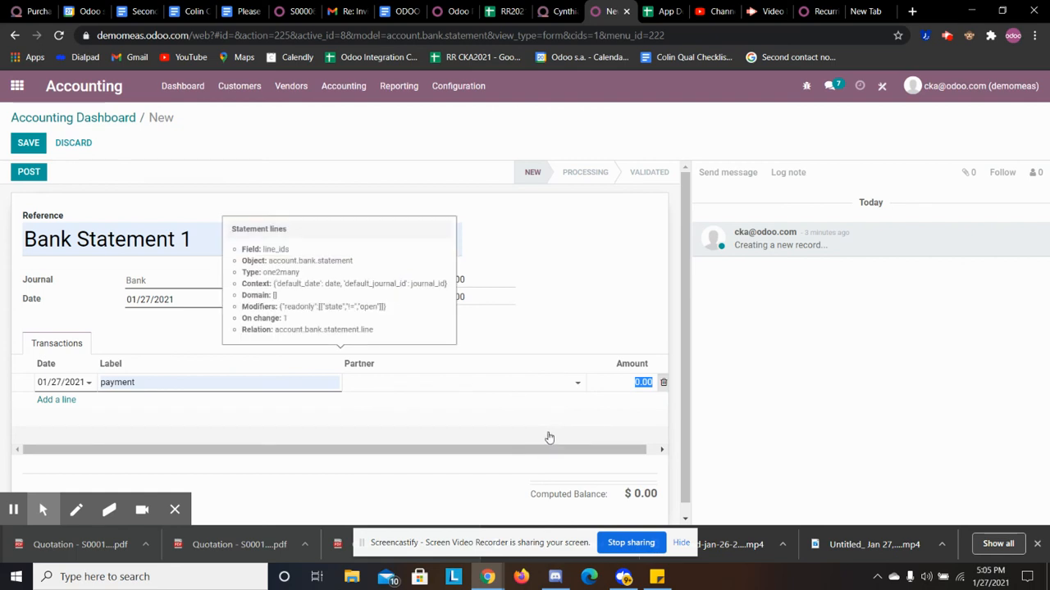
pyautogui.write('6')
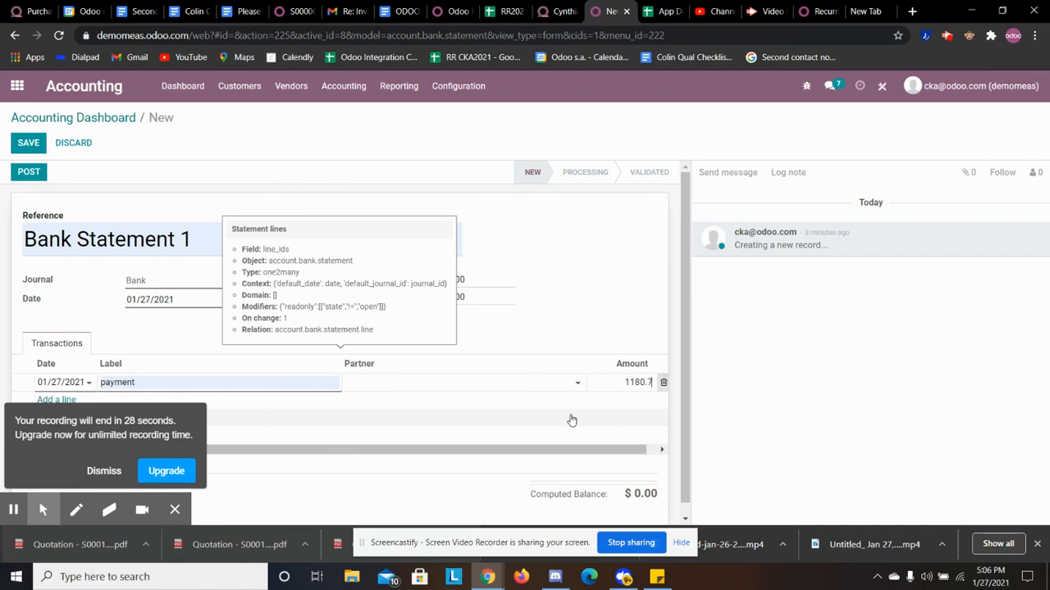
pyautogui.hotkey('alt', 's')
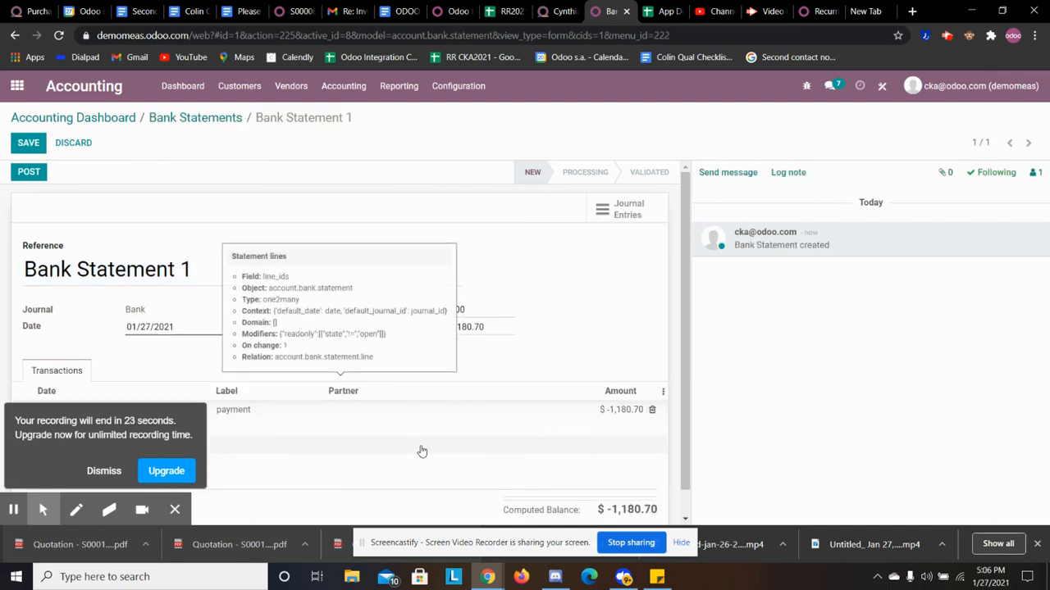
pyautogui.scroll(-1, 635, 463)
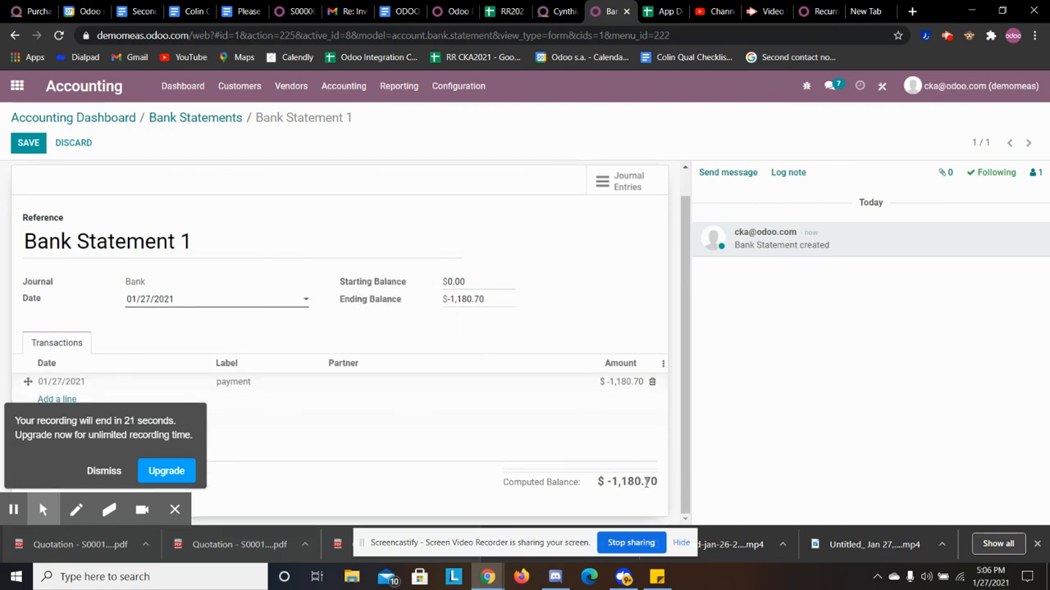
pyautogui.scroll(1, 529, 429)
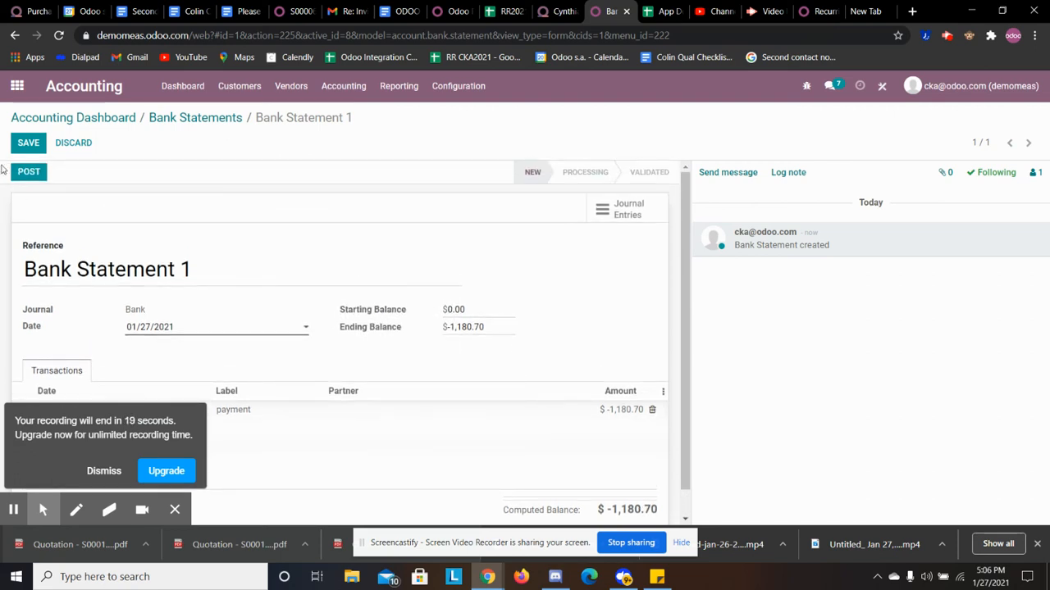
# - Post the bank statement and reconcile its payment line with vendor payments BNK1/2021/01/0001 and BNK1/2021/01/0002
pyautogui.click(23, 142)
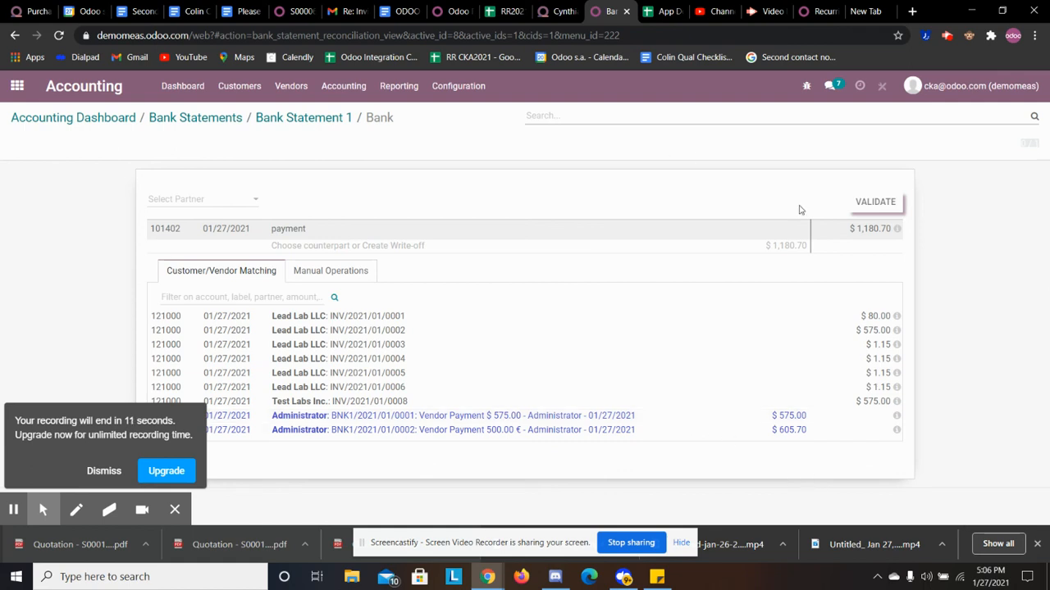
pyautogui.click(769, 416)
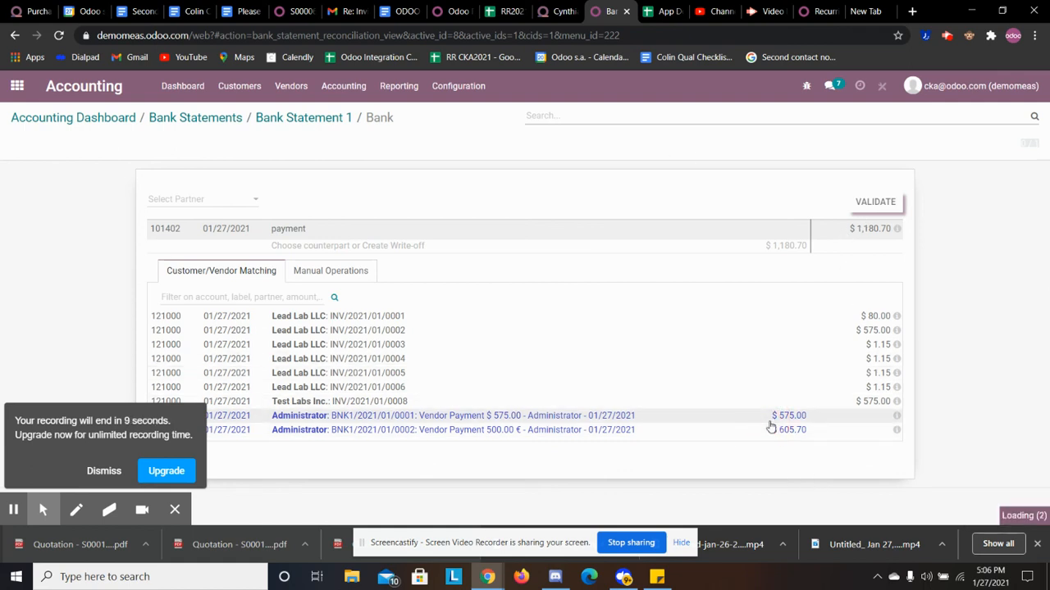
pyautogui.click(548, 333)
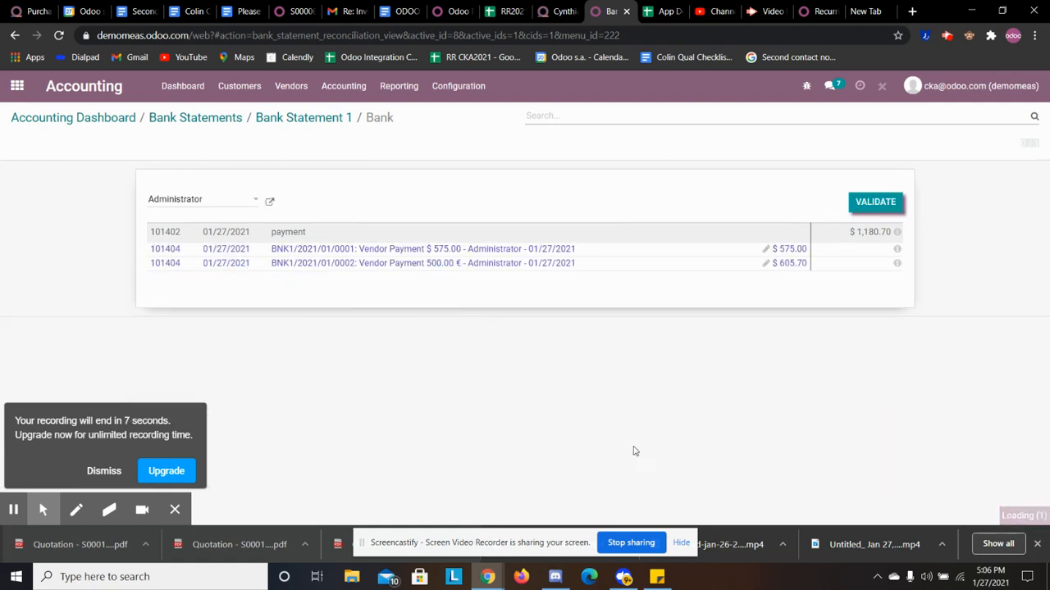
pyautogui.click(875, 201)
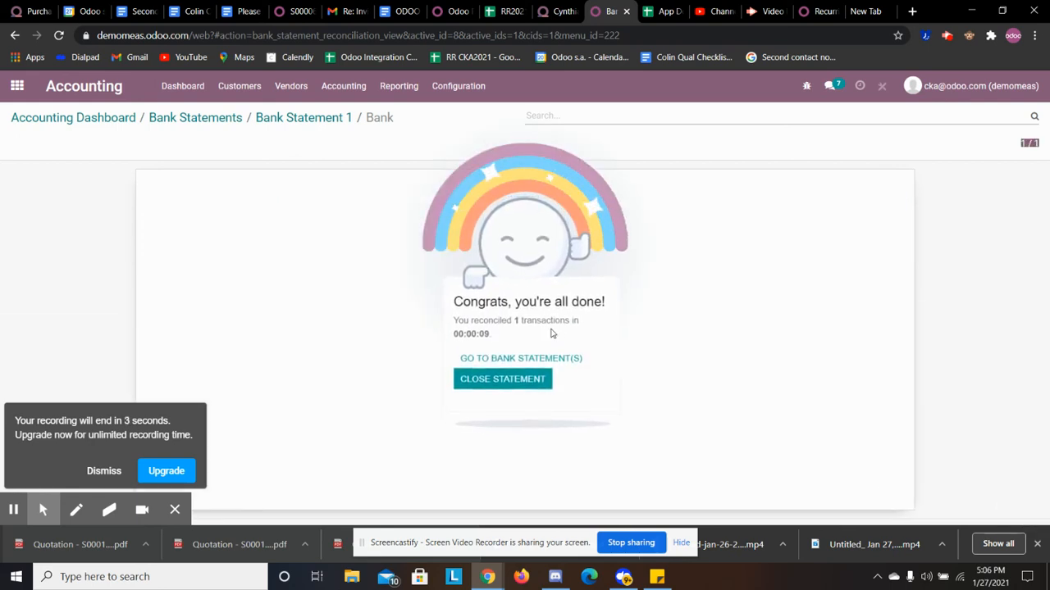
pyautogui.moveTo(456, 328); pyautogui.dragTo(529, 335)
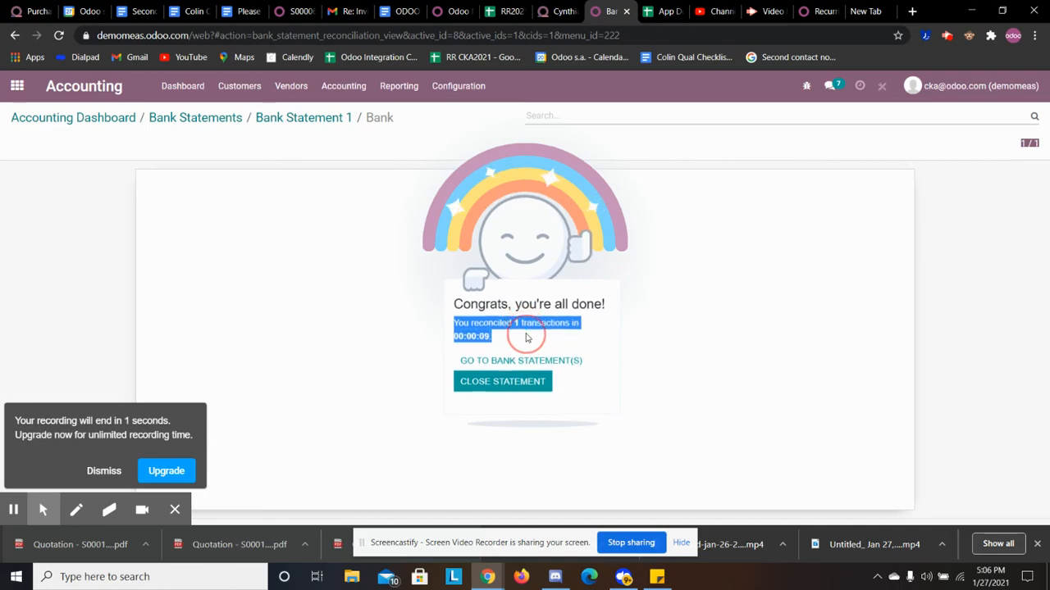